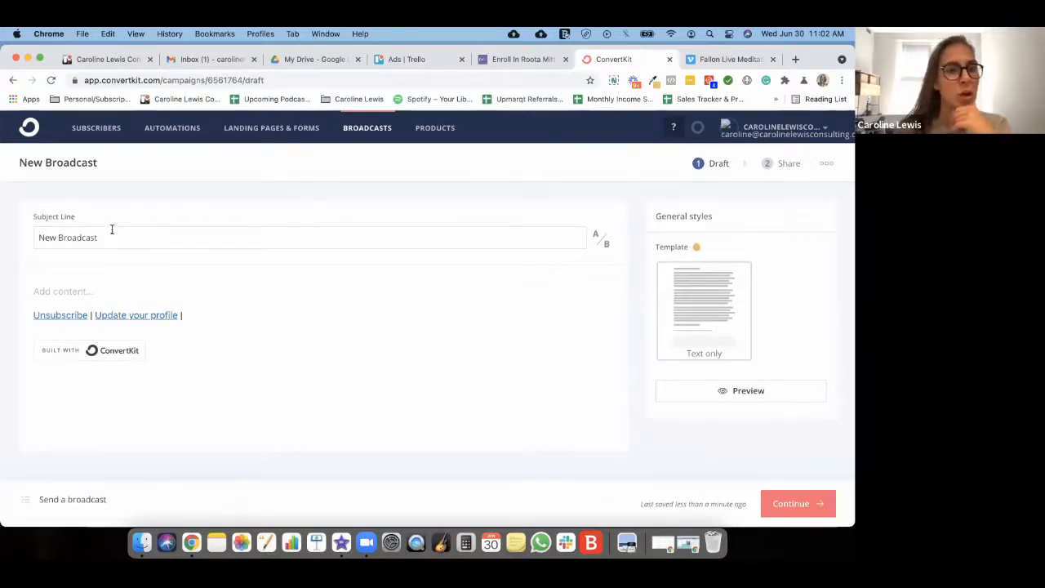
# Step: Write the greeting "Hello there!" in the broadcast body and start a new line below it
pyautogui.moveTo(112, 235); pyautogui.dragTo(15, 242)
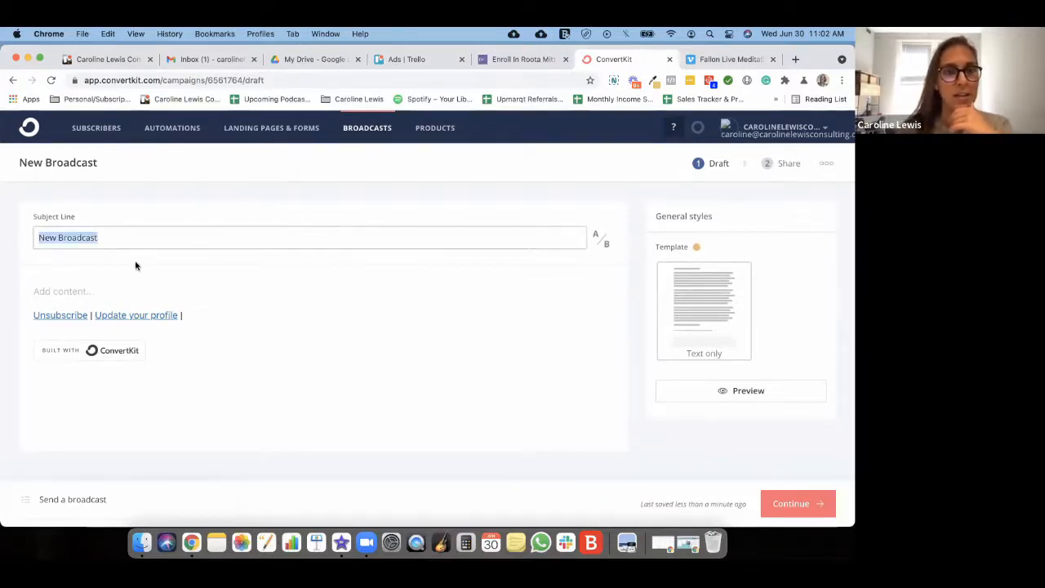
pyautogui.click(65, 289)
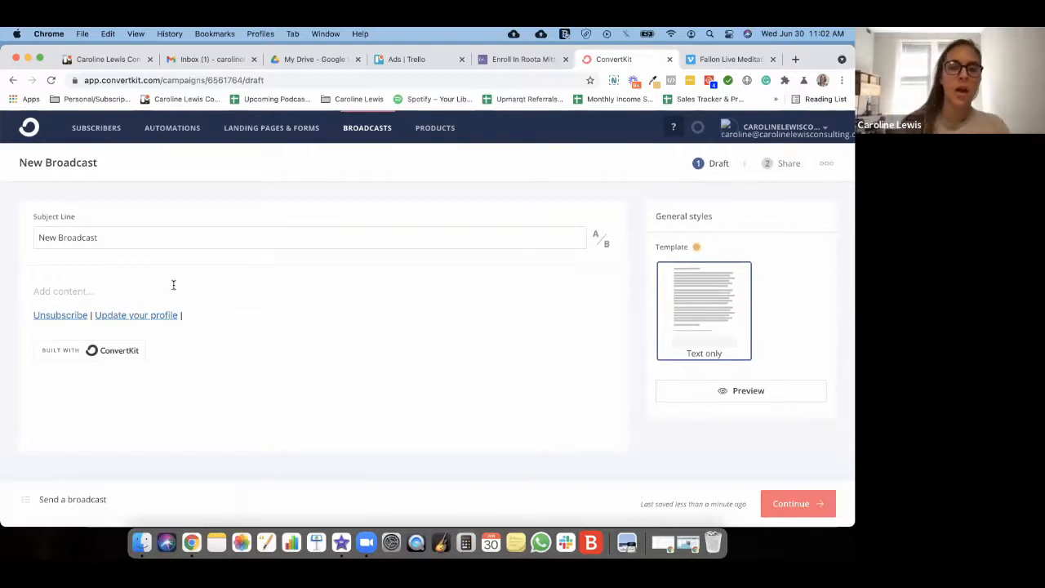
pyautogui.click(32, 291)
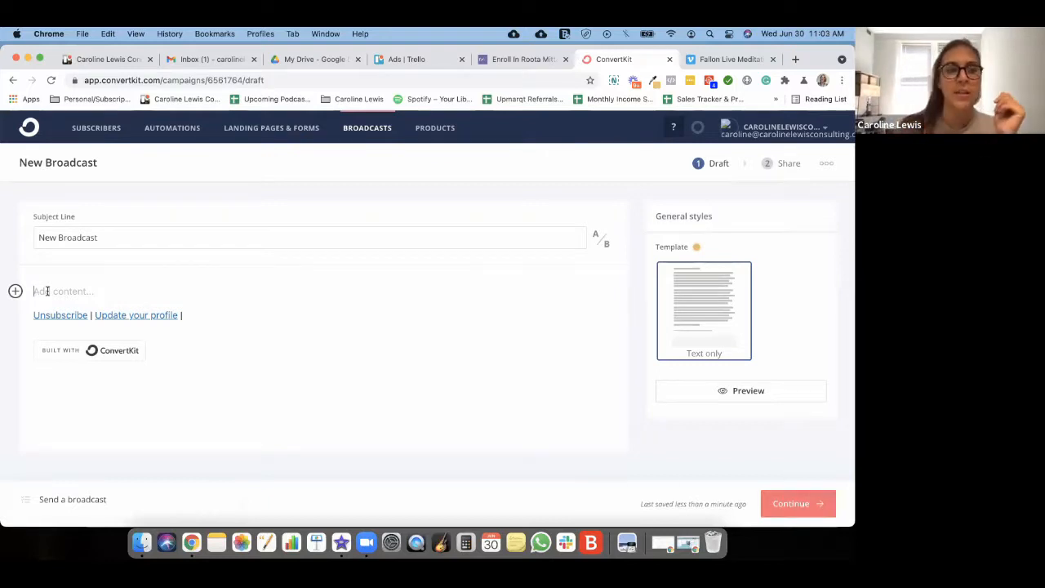
pyautogui.click(15, 292)
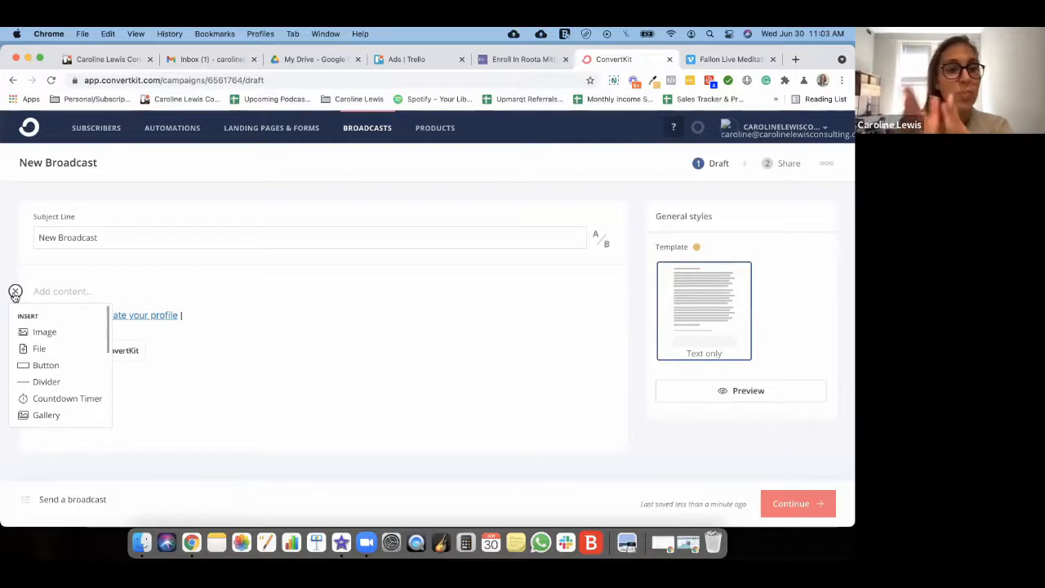
pyautogui.click(66, 290)
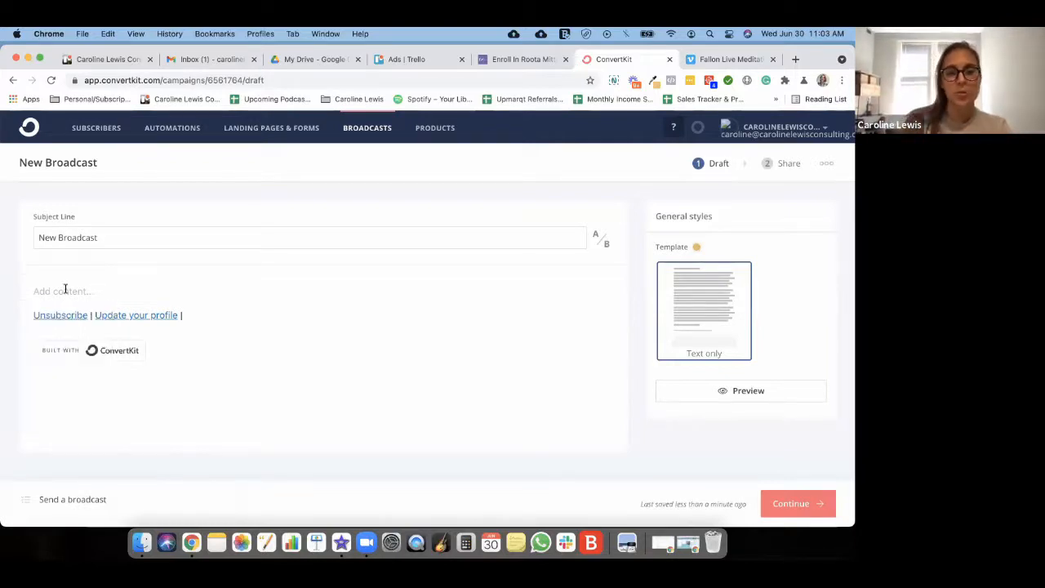
pyautogui.write('Hel')
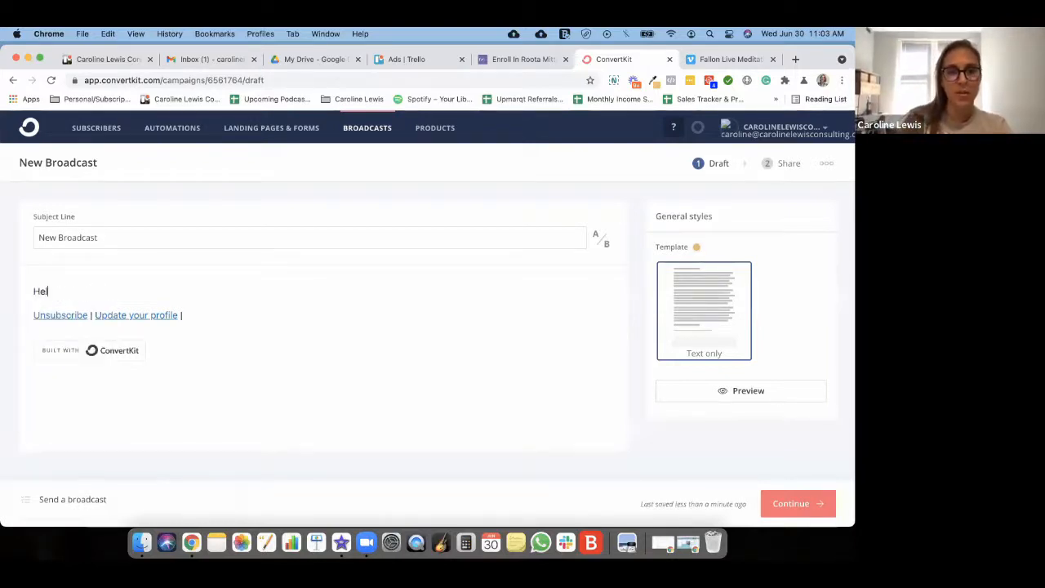
pyautogui.write('lo there!')
pyautogui.press('Return')
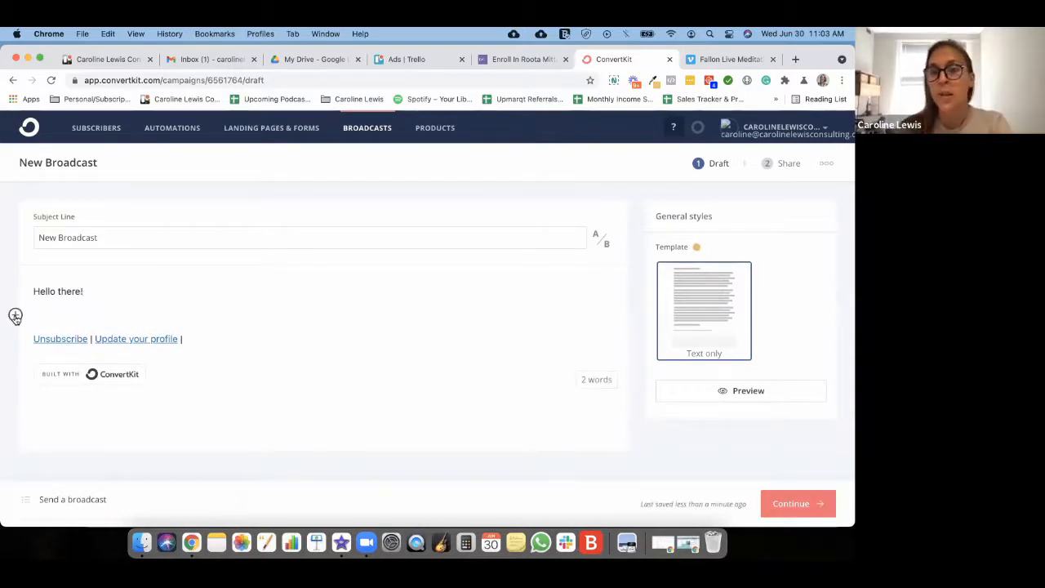
# Step: Review the content types that can be inserted below the greeting, including the upload and integration sources for an image
pyautogui.click(15, 316)
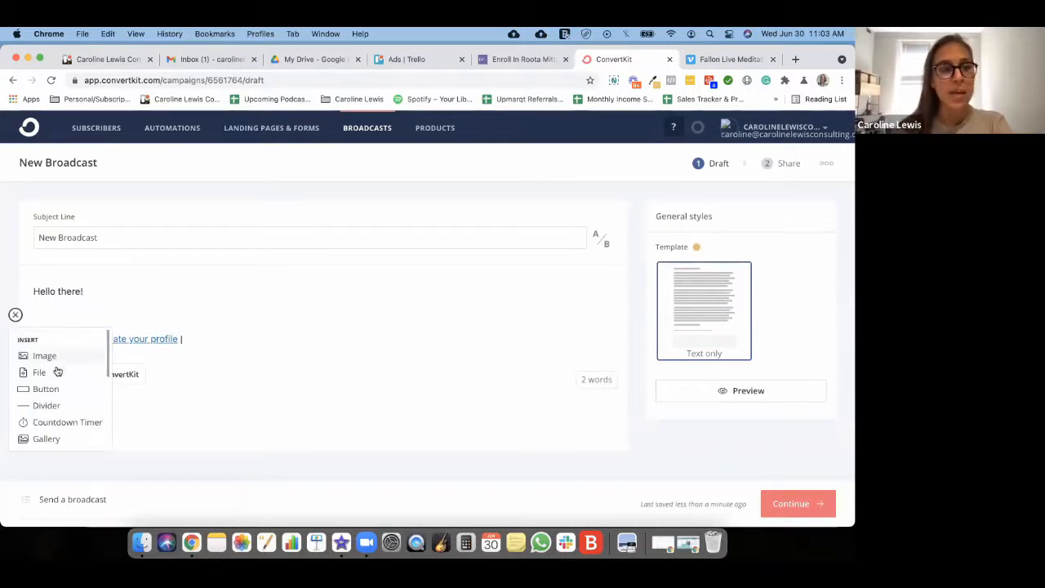
pyautogui.scroll(-1, 58, 378)
pyautogui.scroll(-1, 58, 378)
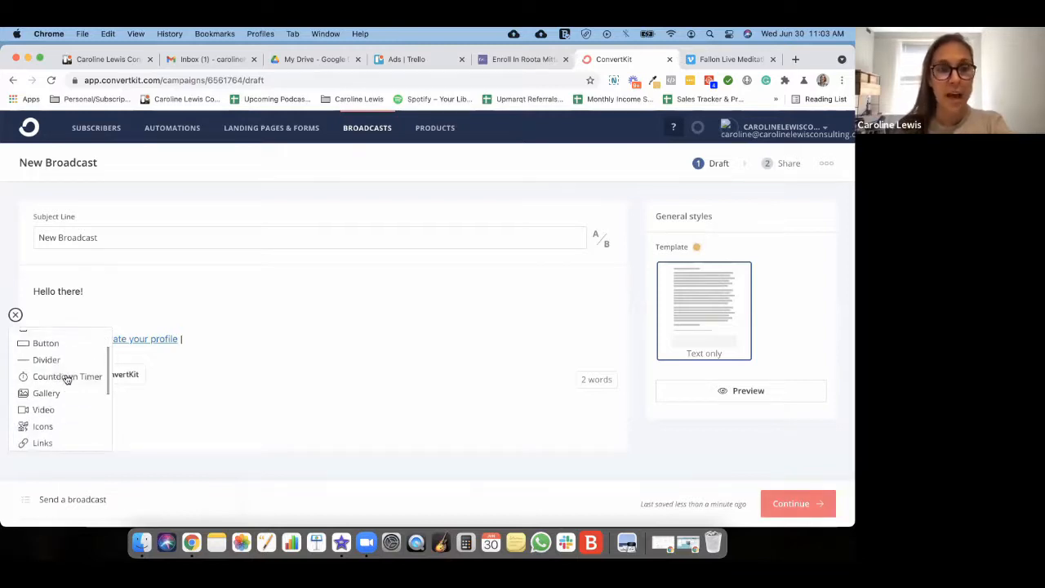
pyautogui.scroll(-1, 56, 372)
pyautogui.scroll(-1, 54, 362)
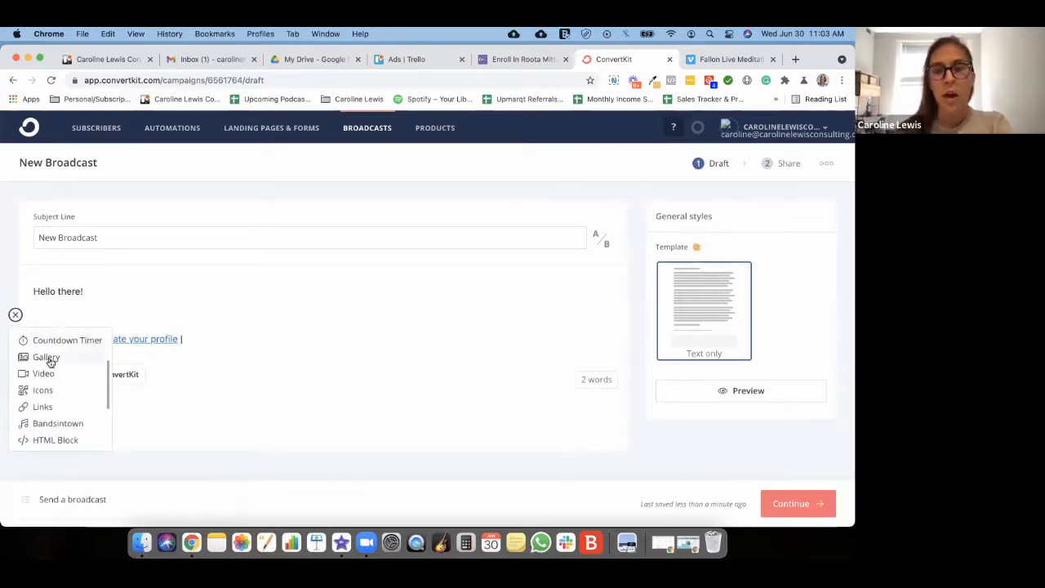
pyautogui.scroll(-2, 47, 372)
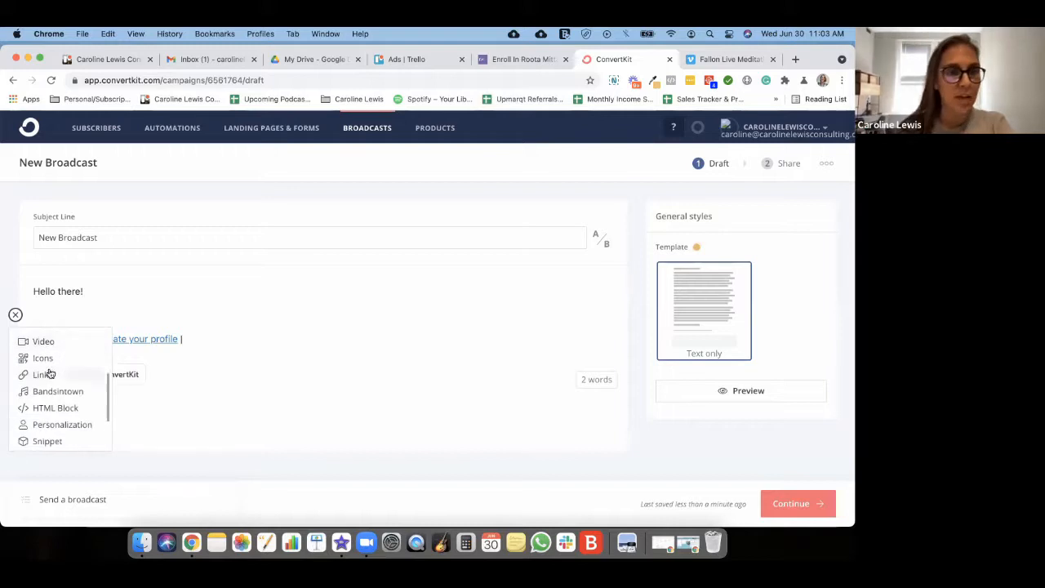
pyautogui.scroll(-1, 51, 378)
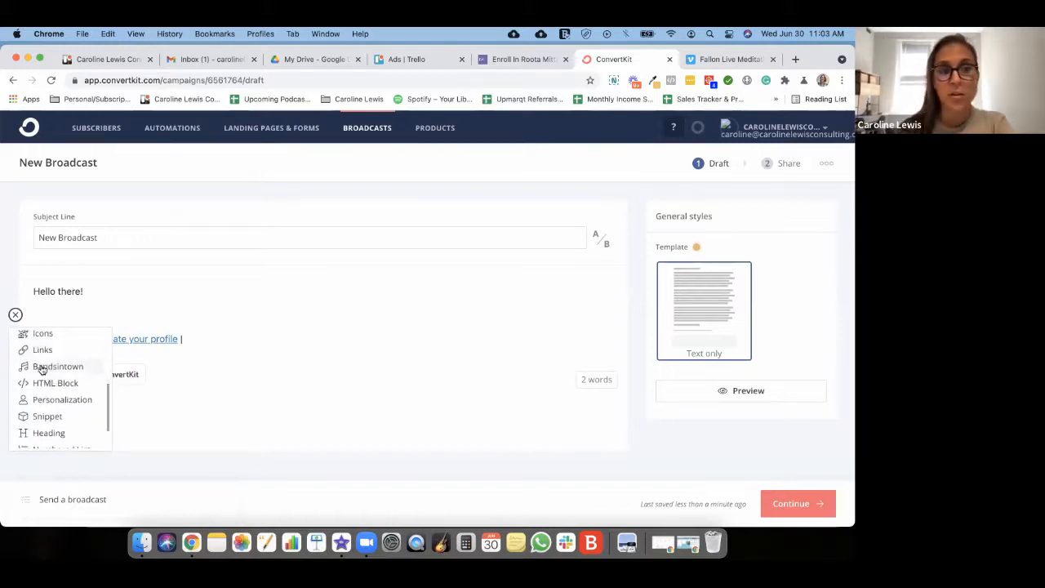
pyautogui.scroll(-1, 41, 369)
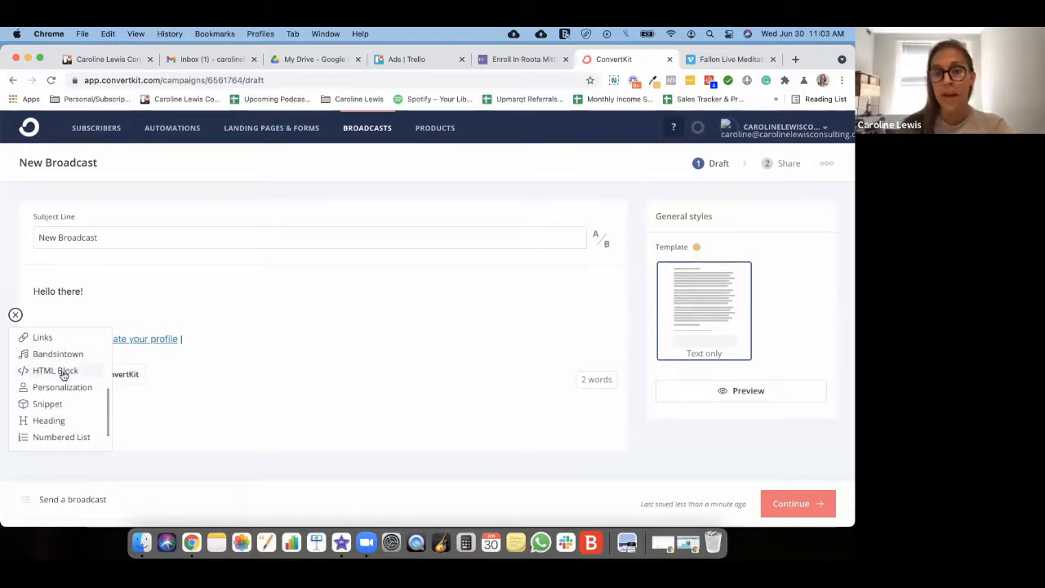
pyautogui.scroll(-1, 57, 374)
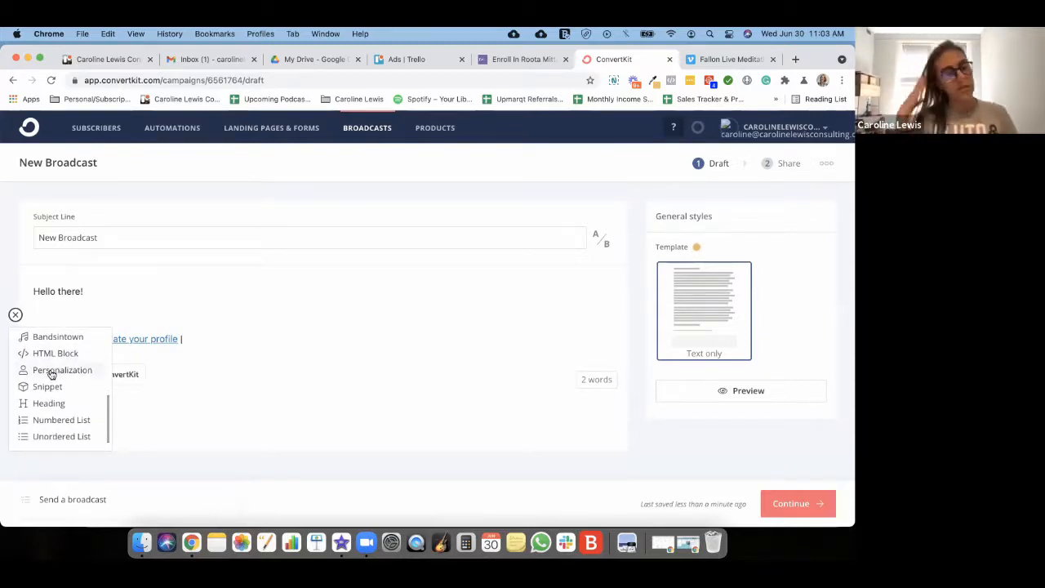
pyautogui.scroll(-1, 49, 371)
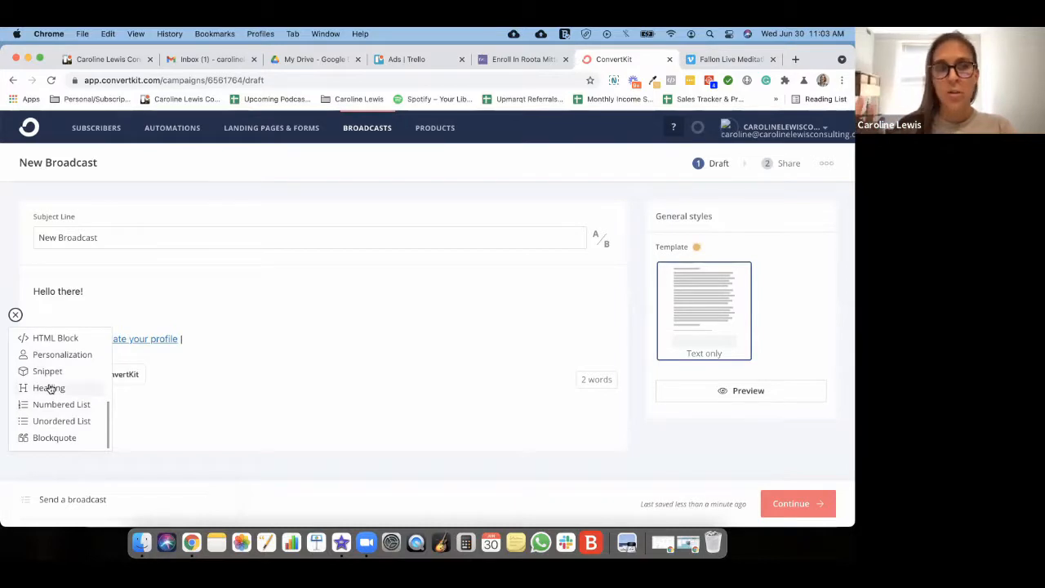
pyautogui.scroll(5, 49, 387)
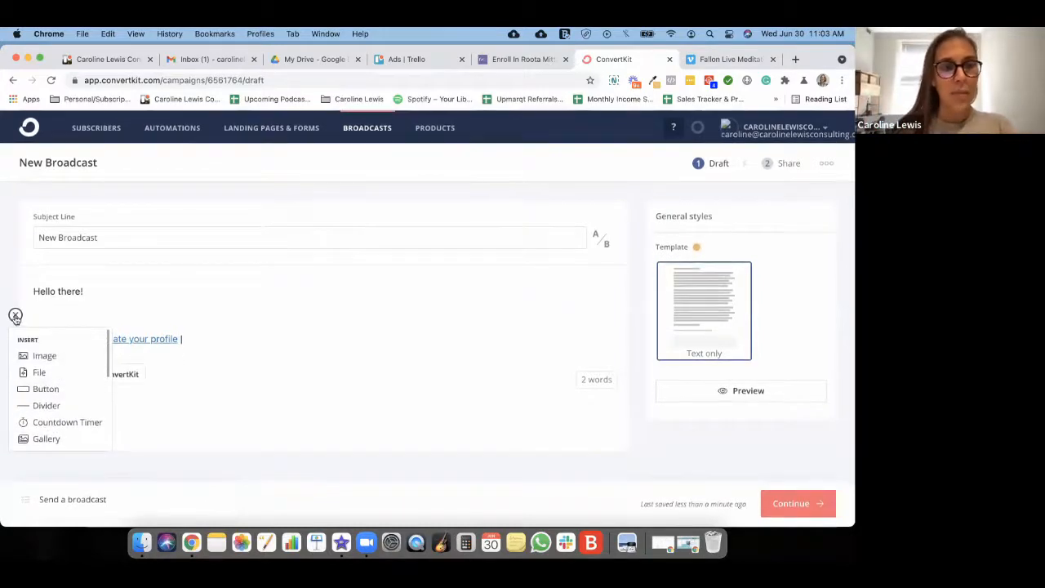
pyautogui.click(39, 357)
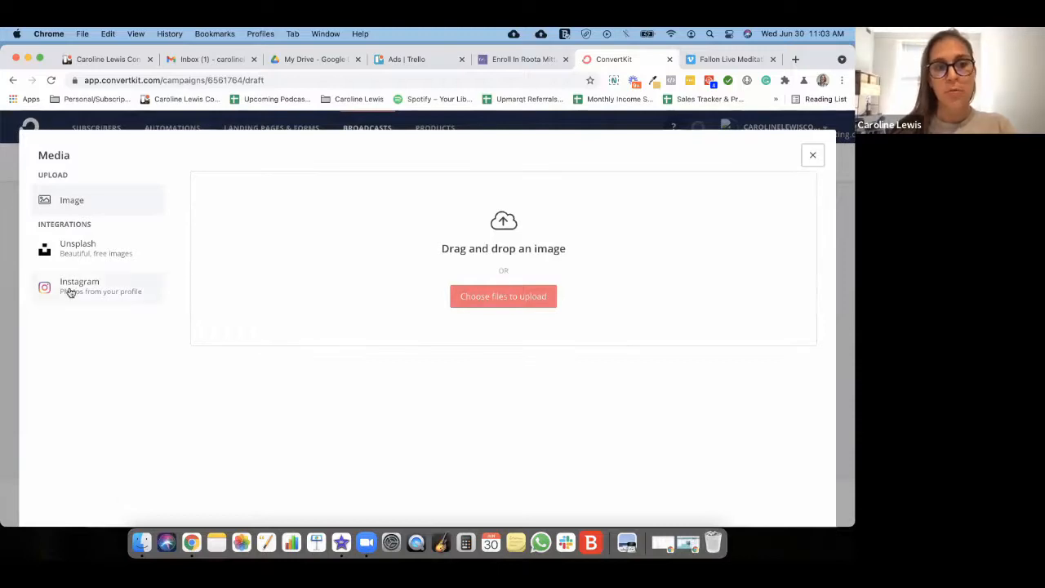
pyautogui.click(811, 156)
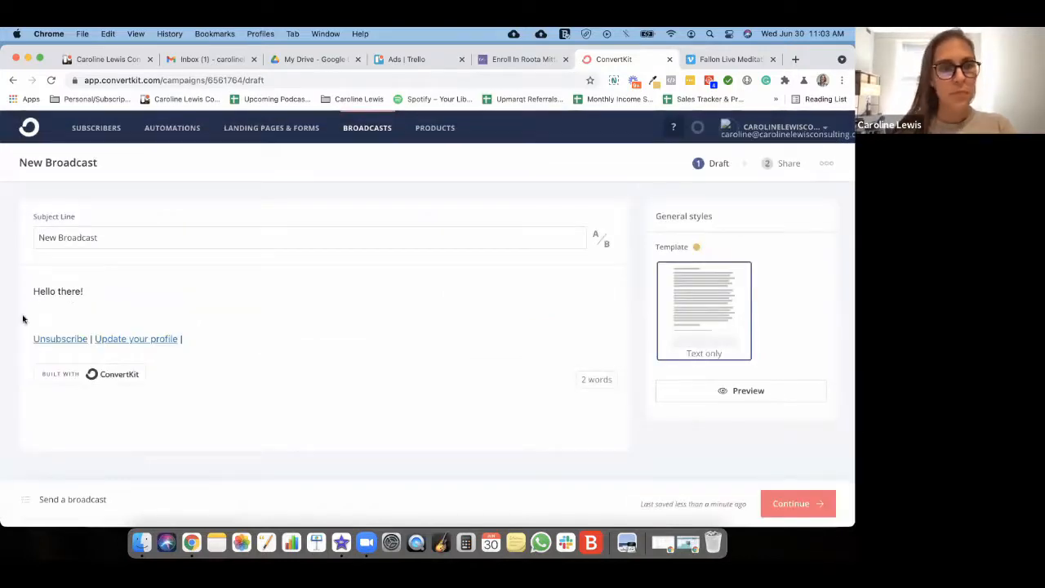
# Step: View the personalization snippets available for the word "there" in the greeting, without adding any
pyautogui.moveTo(84, 291); pyautogui.dragTo(57, 292)
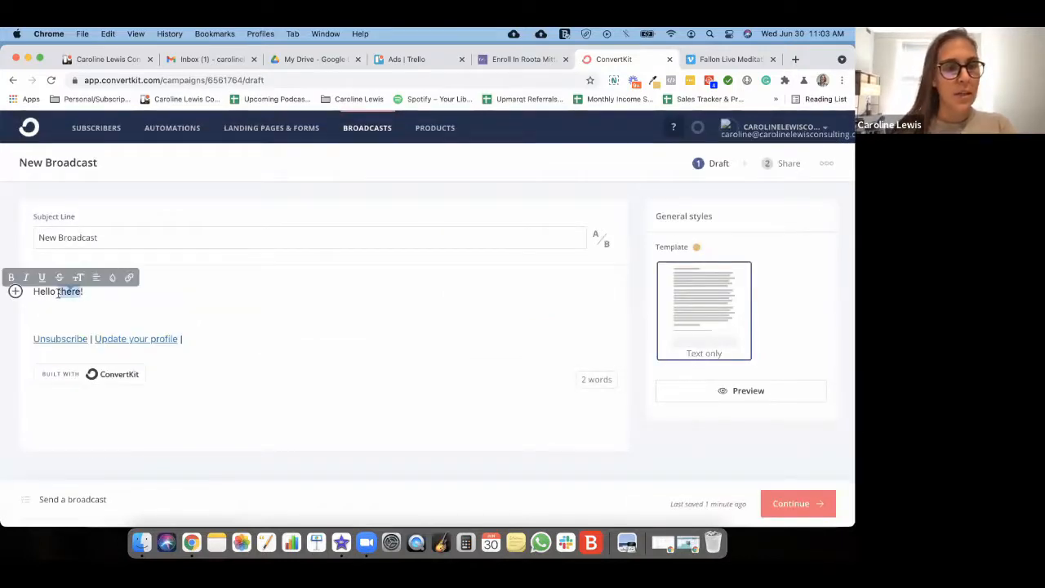
pyautogui.click(15, 292)
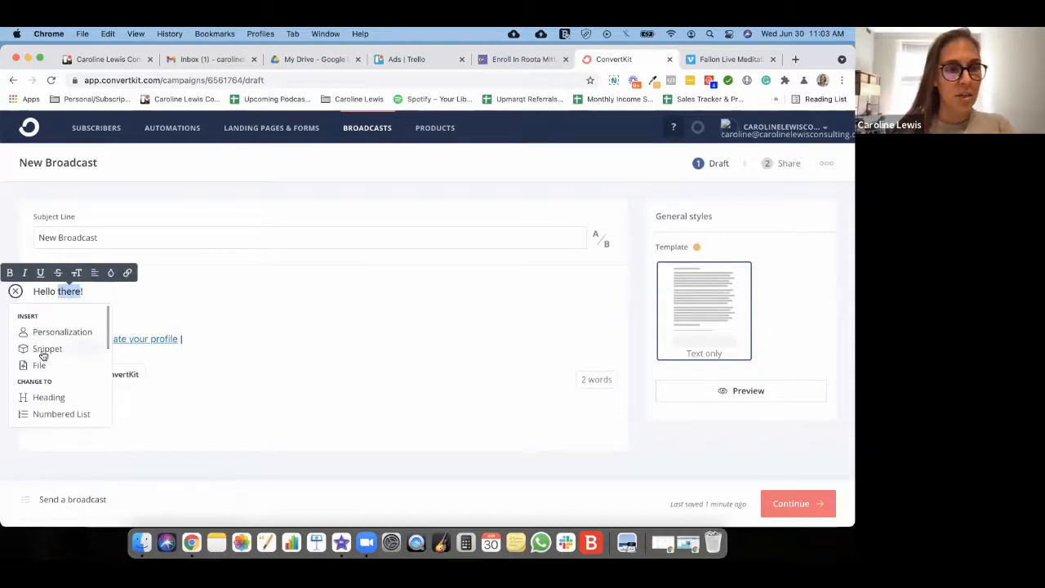
pyautogui.scroll(-2, 40, 368)
pyautogui.scroll(2, 41, 369)
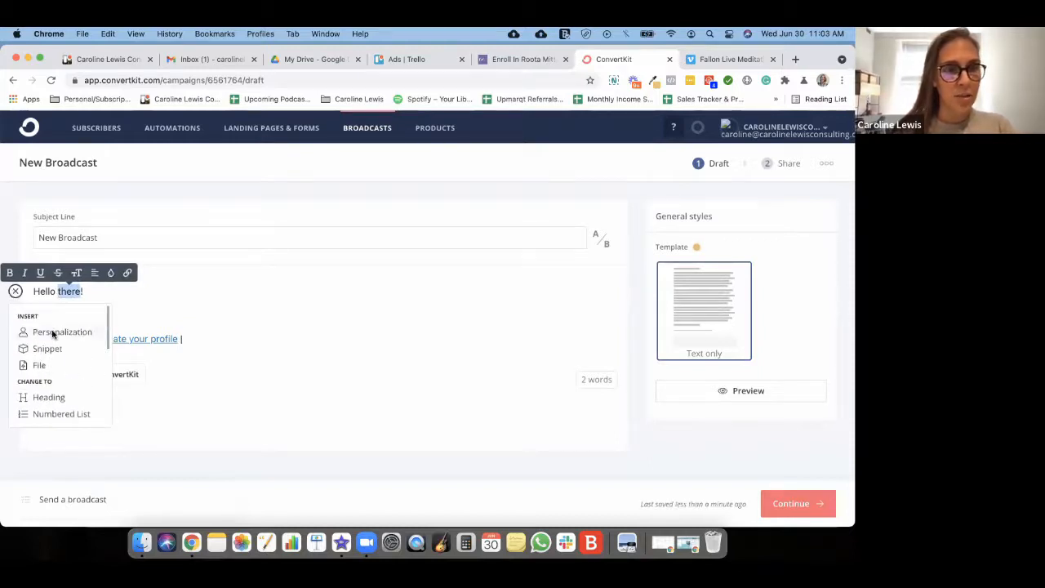
pyautogui.click(53, 334)
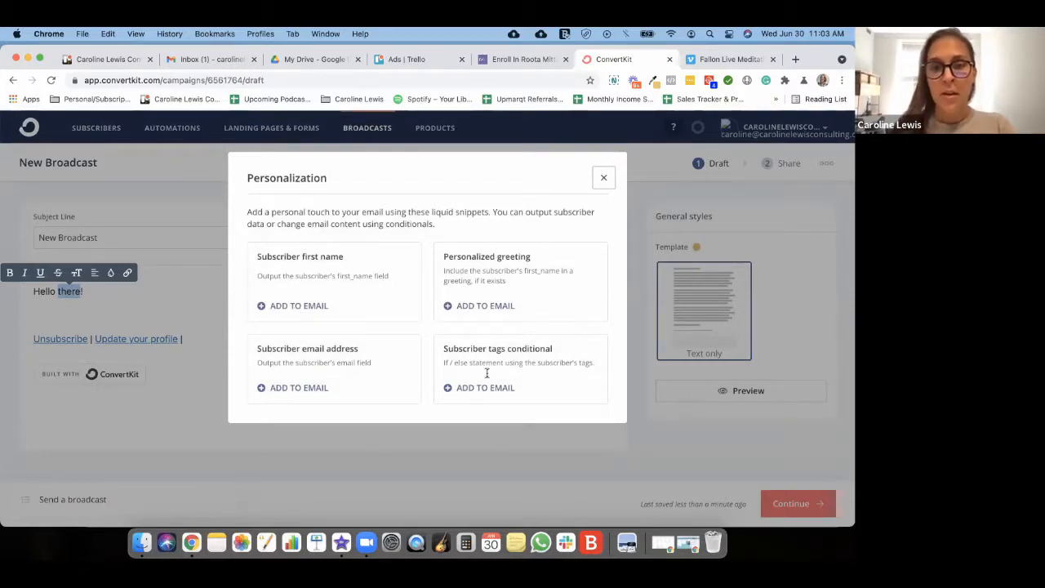
pyautogui.moveTo(538, 360); pyautogui.dragTo(205, 330)
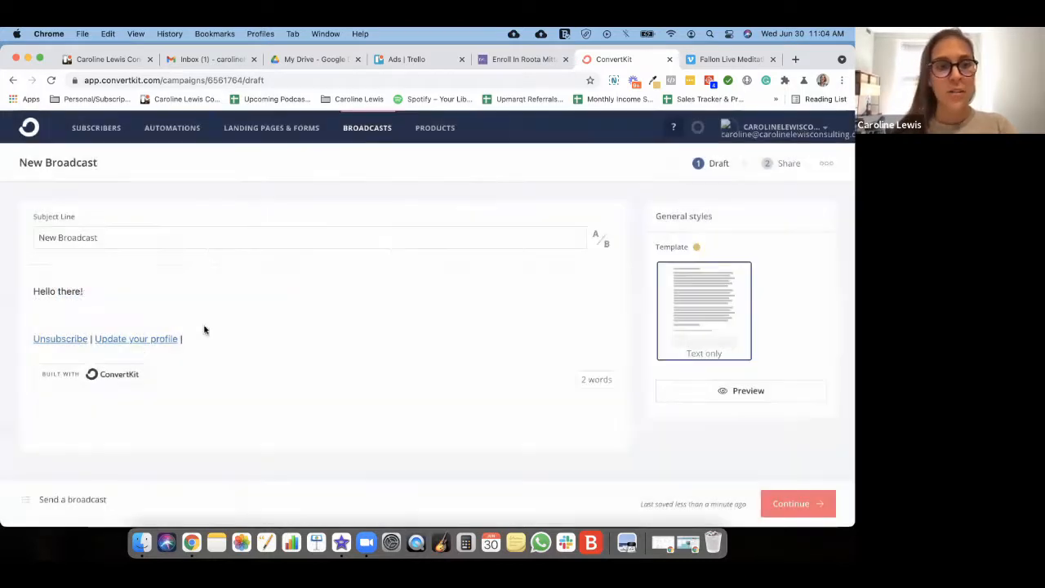
# Step: Look at the link and text colour options for the "Hello there!" greeting, leaving its formatting as is
pyautogui.moveTo(92, 291); pyautogui.dragTo(31, 292)
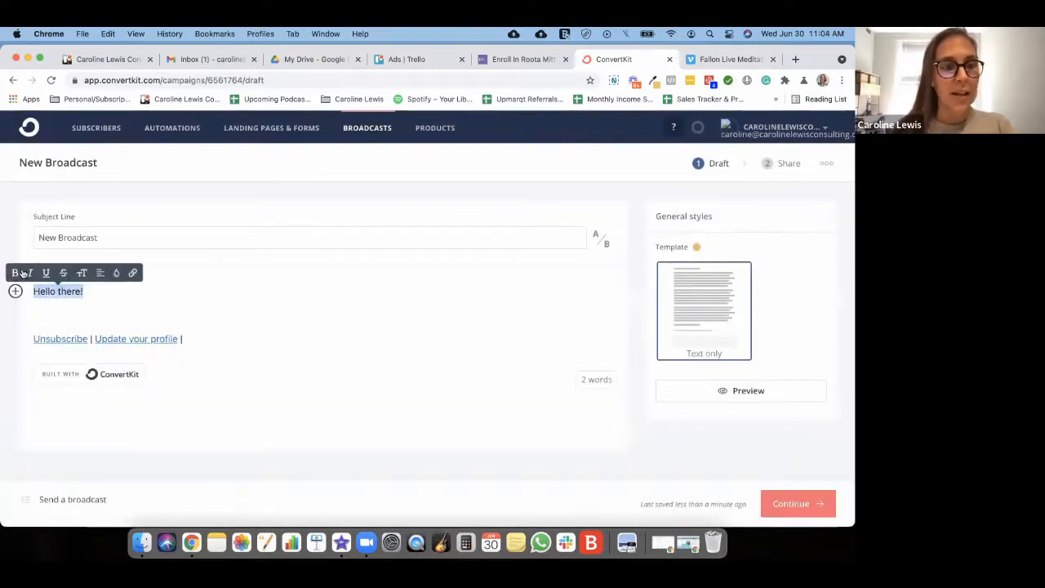
pyautogui.click(132, 273)
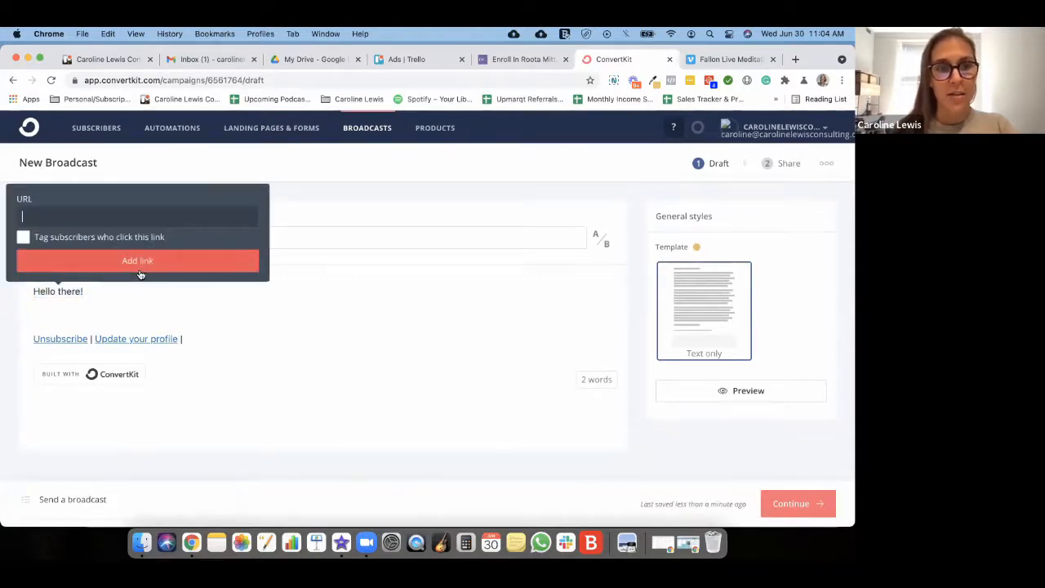
pyautogui.click(155, 300)
pyautogui.moveTo(92, 291); pyautogui.dragTo(14, 292)
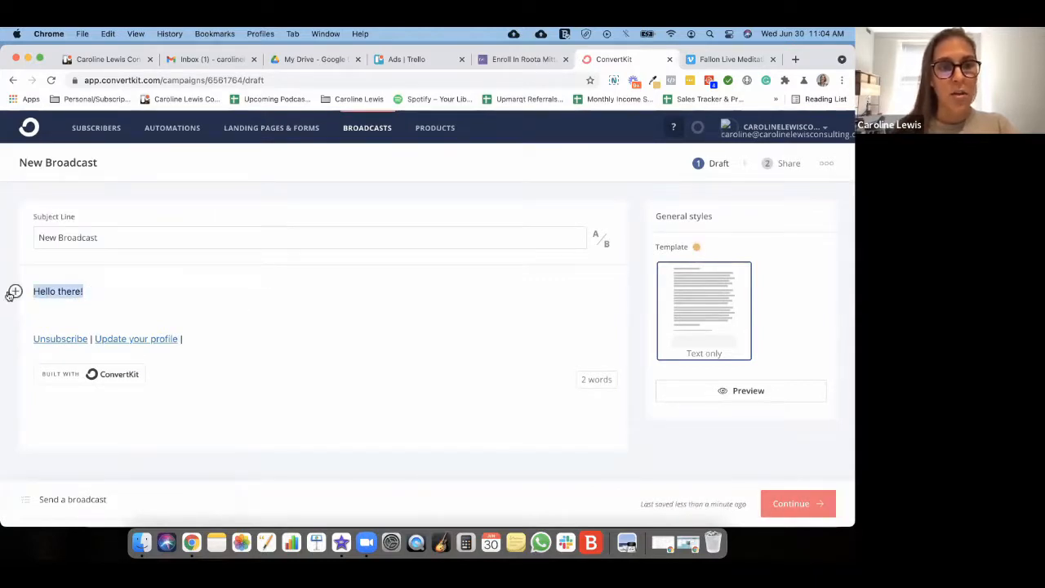
pyautogui.click(115, 273)
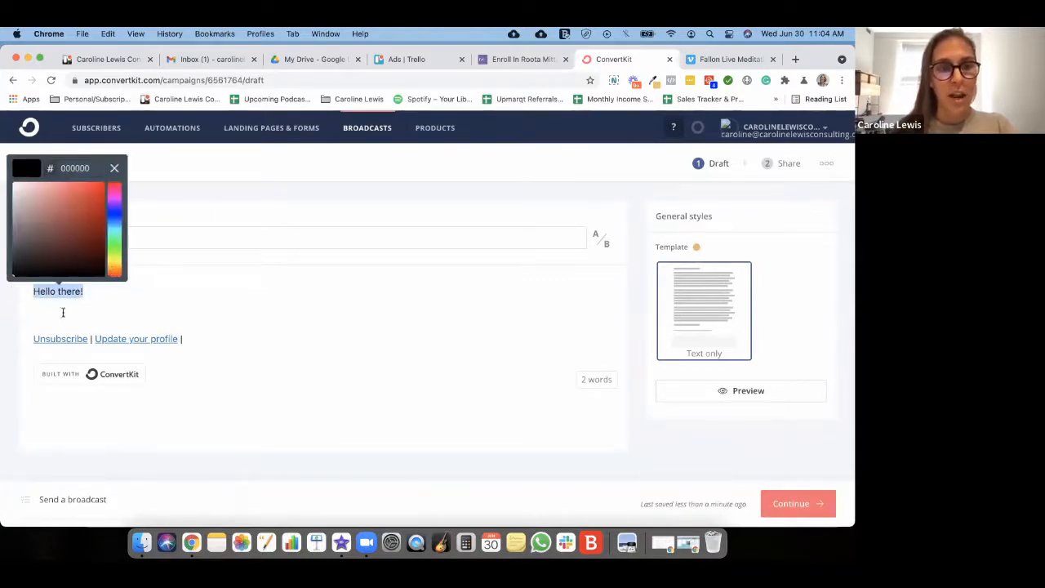
pyautogui.click(114, 169)
pyautogui.click(180, 290)
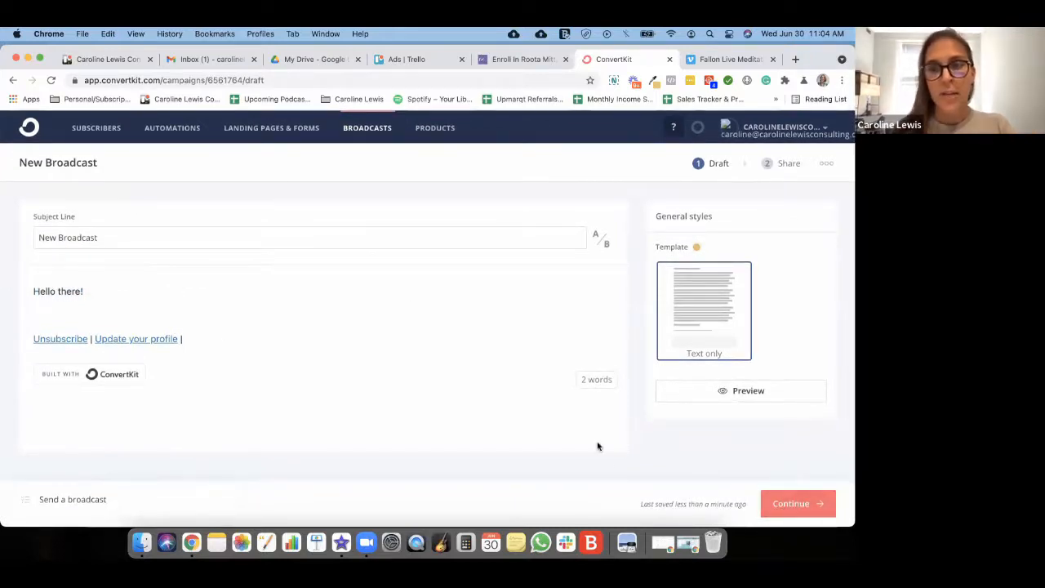
# Step: Continue to the Share stage while keeping the subject line "New Broadcast", and view the available From addresses
pyautogui.click(804, 504)
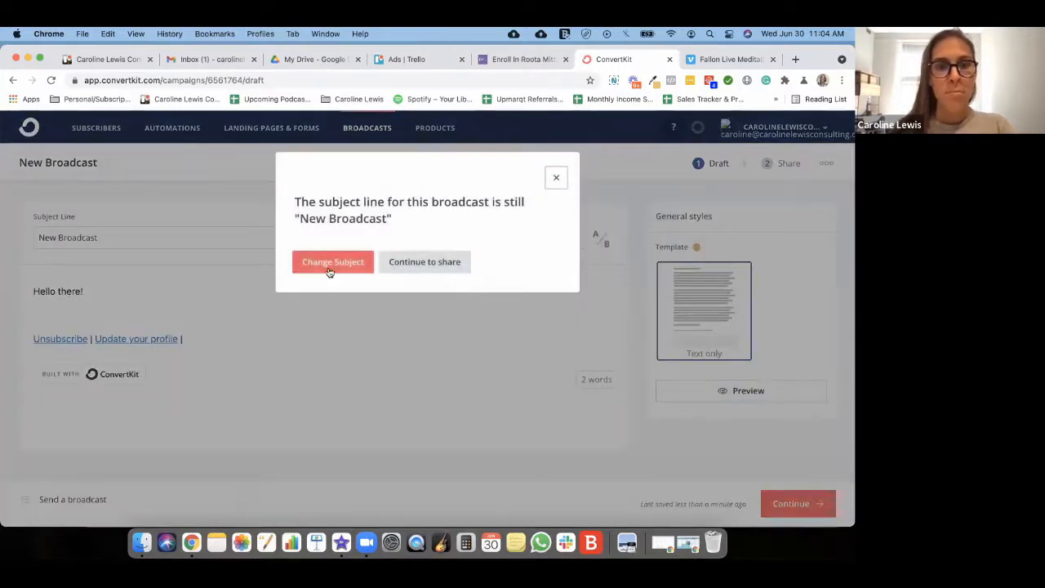
pyautogui.click(431, 269)
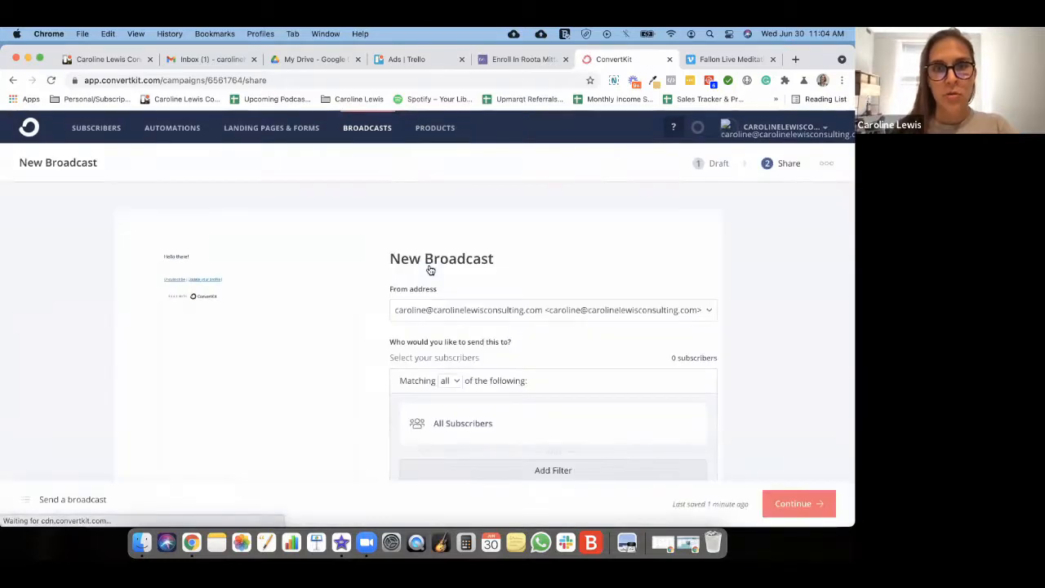
pyautogui.click(449, 312)
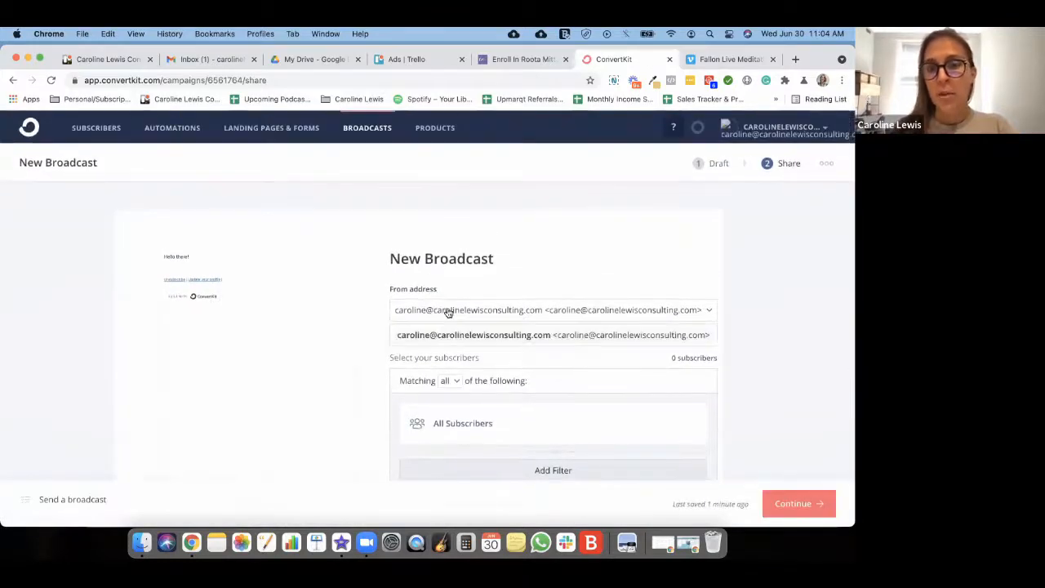
pyautogui.scroll(-1, 448, 312)
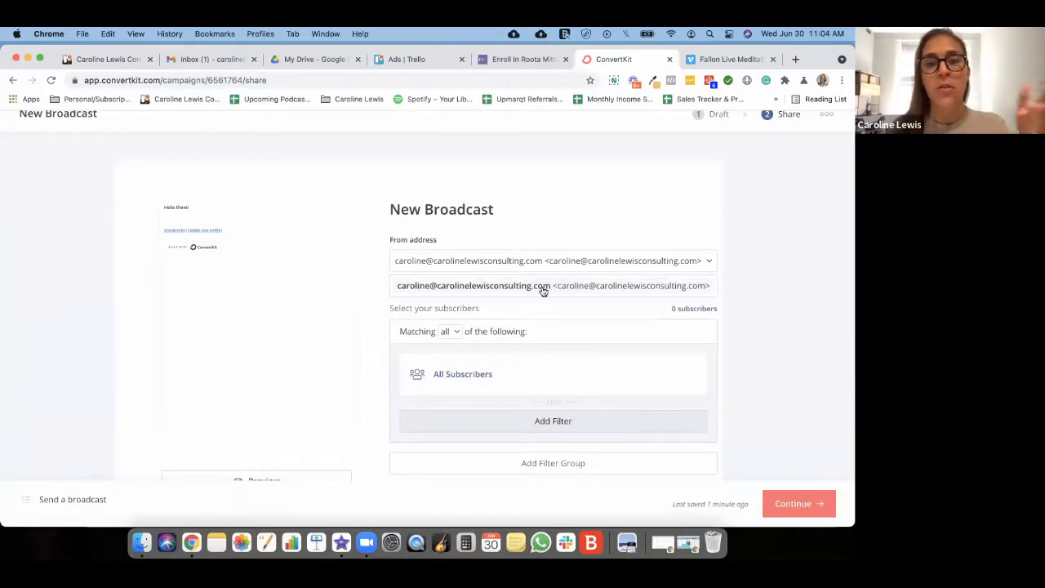
pyautogui.scroll(-2, 490, 318)
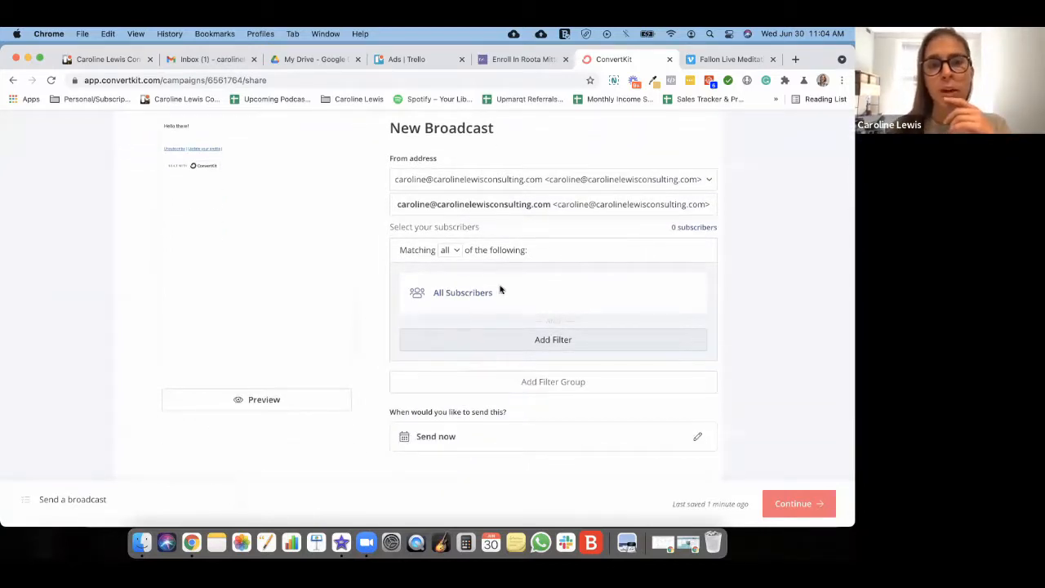
# Step: Start a new filter for the All Subscribers group and view the available filter types
pyautogui.click(456, 250)
pyautogui.click(483, 250)
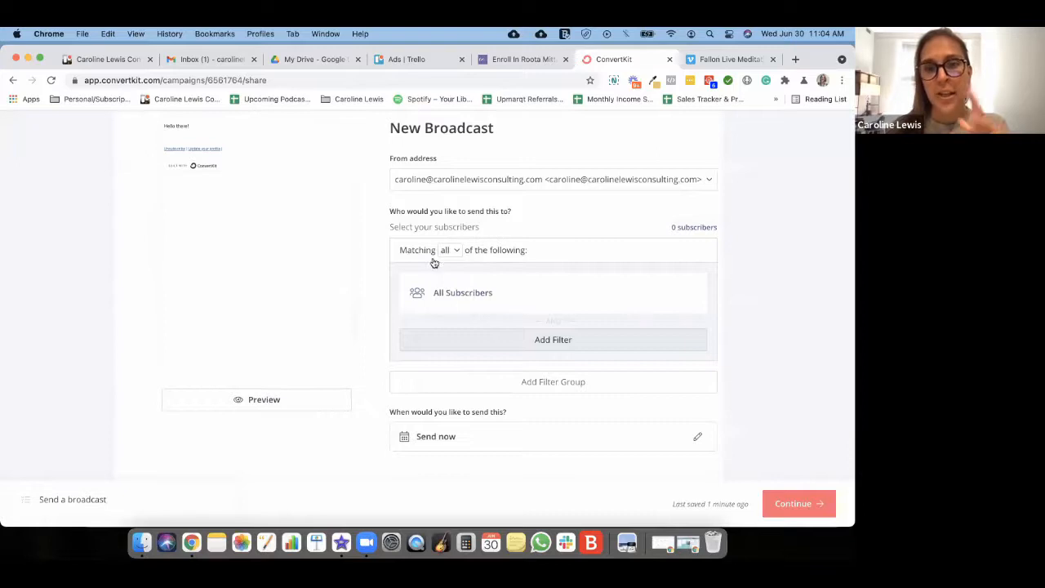
pyautogui.click(569, 340)
pyautogui.click(550, 352)
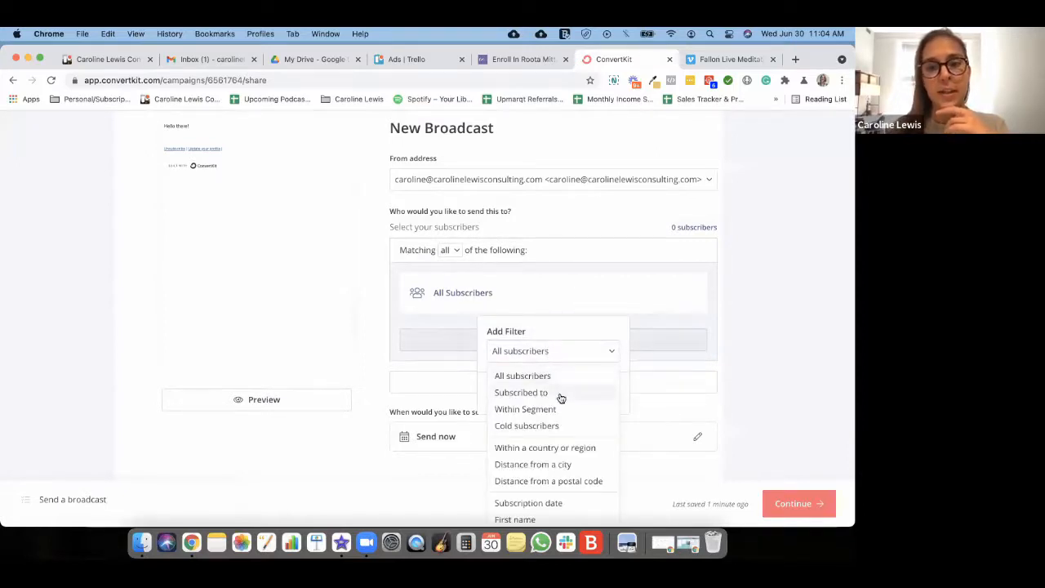
pyautogui.scroll(-1, 561, 398)
pyautogui.scroll(-3, 547, 425)
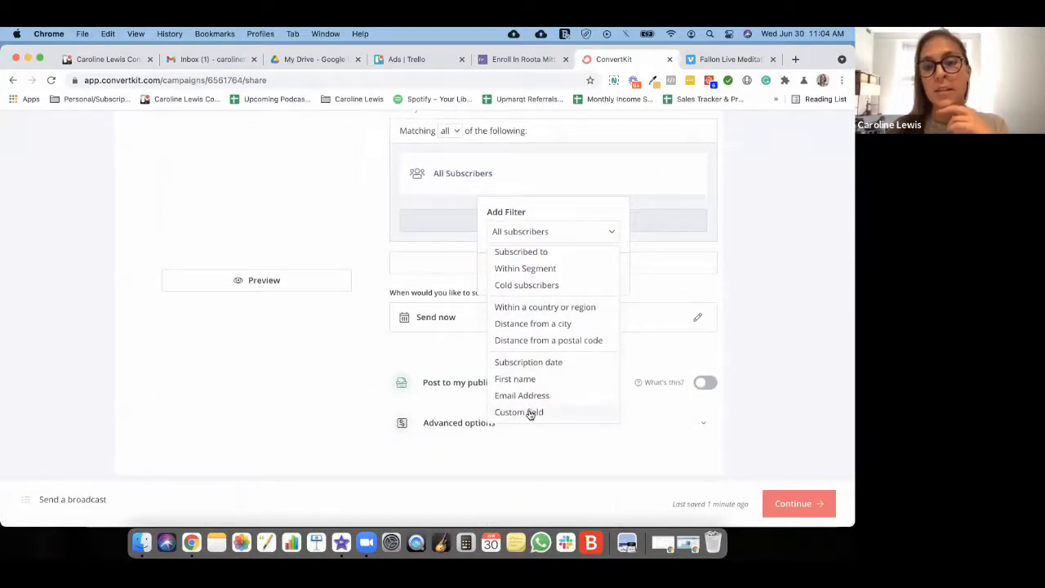
# Step: Look at the field and comparison choices of a Custom field filter, and discard the filter without adding it
pyautogui.click(530, 413)
pyautogui.click(522, 260)
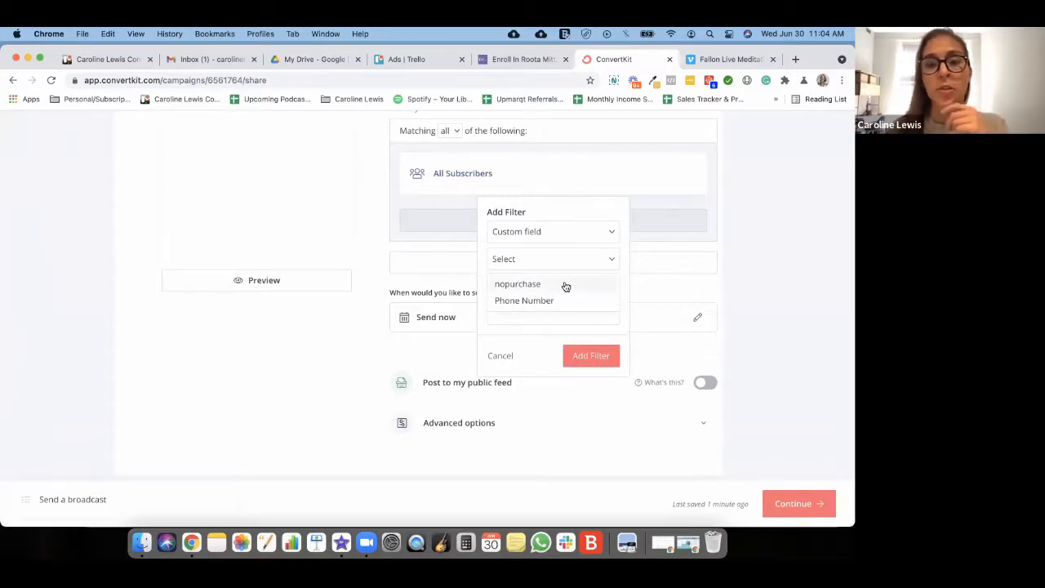
pyautogui.click(571, 261)
pyautogui.click(546, 286)
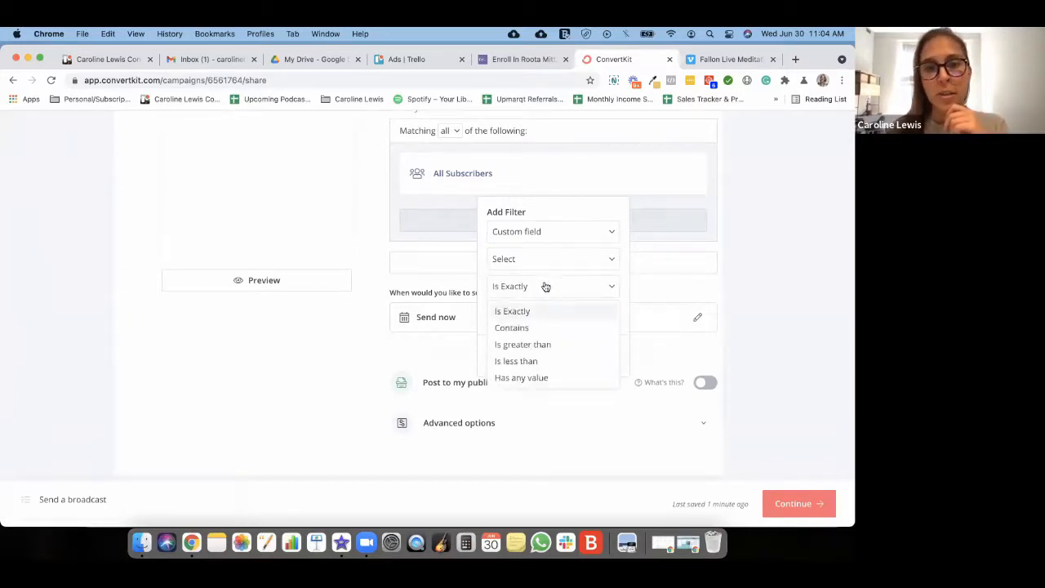
pyautogui.click(605, 288)
pyautogui.click(511, 357)
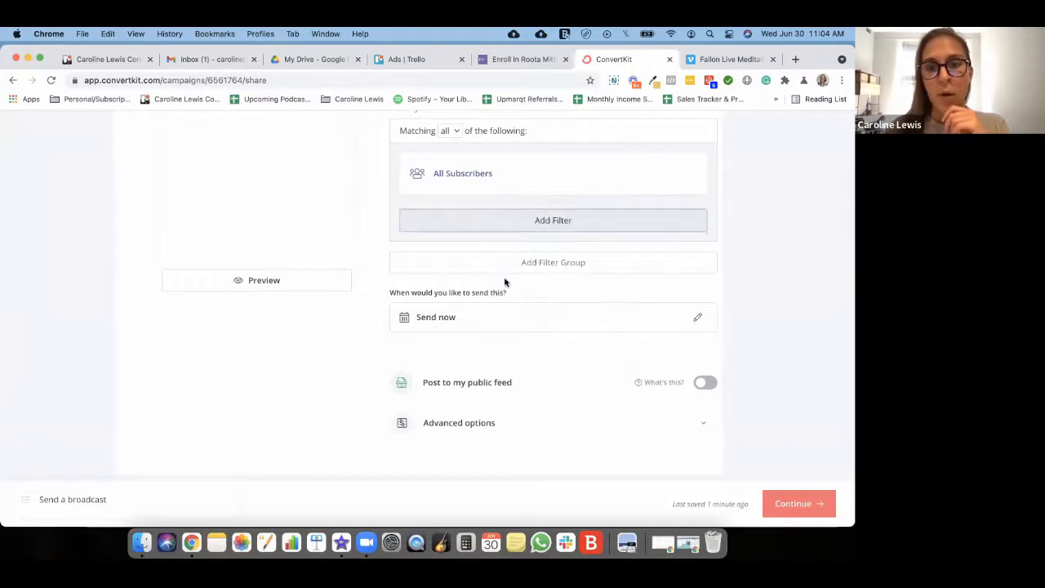
# Step: Try adding a second filter group below All Subscribers and view the filter types offered in it
pyautogui.scroll(3, 506, 280)
pyautogui.click(558, 382)
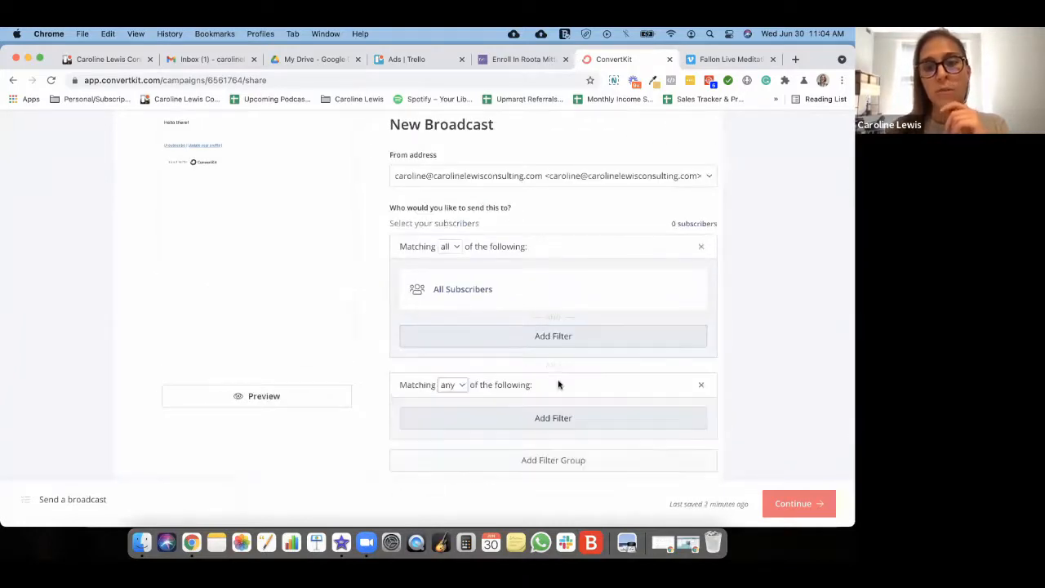
pyautogui.scroll(-3, 550, 378)
pyautogui.click(587, 285)
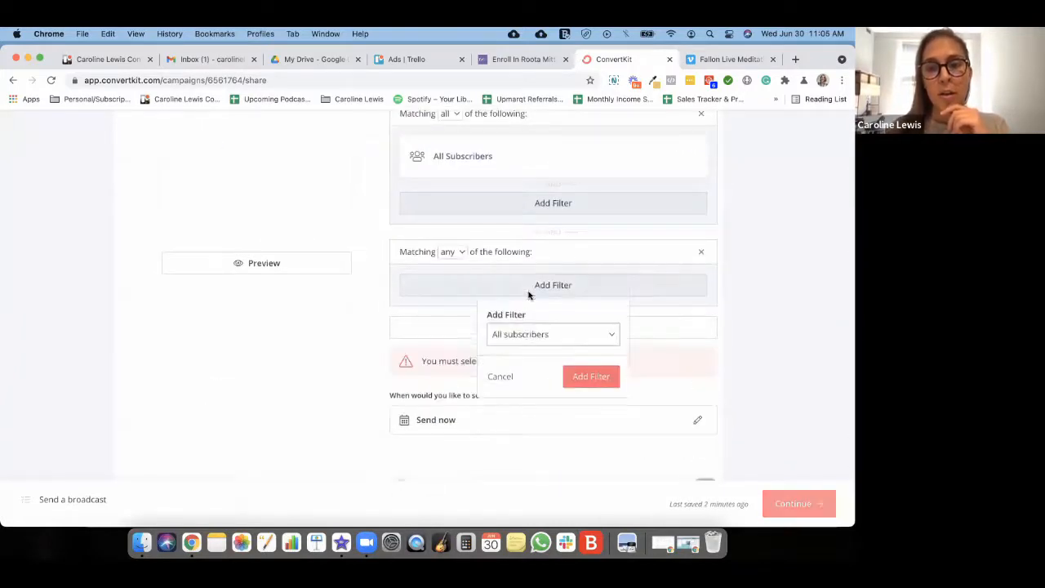
pyautogui.click(546, 291)
pyautogui.click(535, 299)
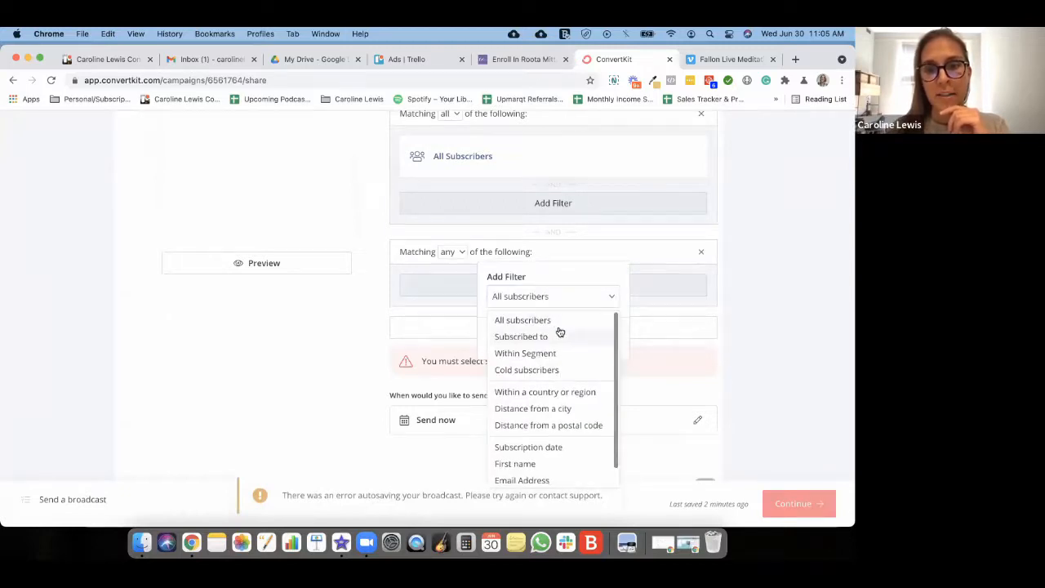
# Step: Try a "Subscribed to" tags filter with generallist in the second group, and remove that group without adding the filter
pyautogui.click(550, 338)
pyautogui.click(527, 329)
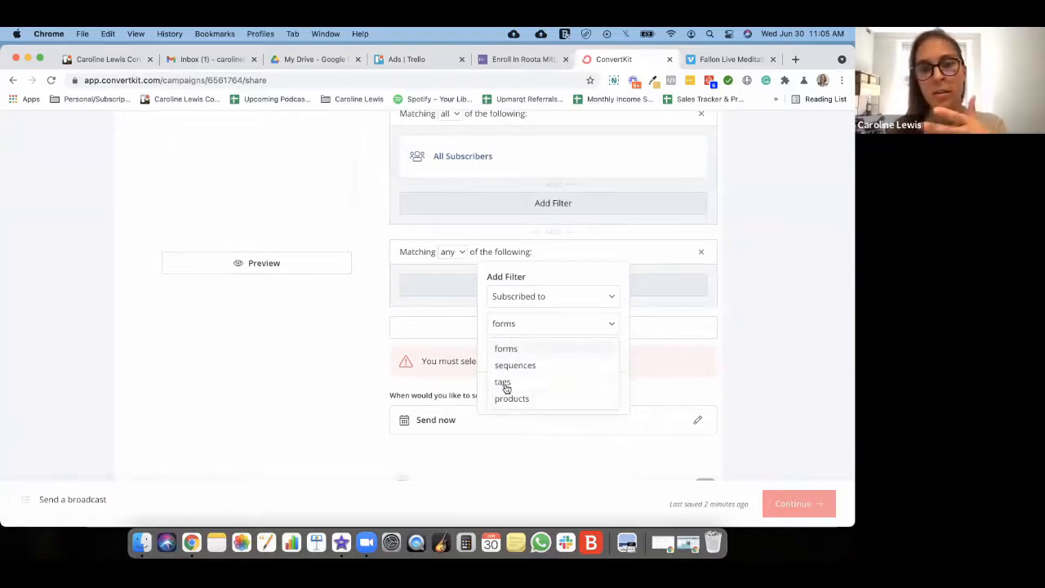
pyautogui.click(503, 383)
pyautogui.click(549, 349)
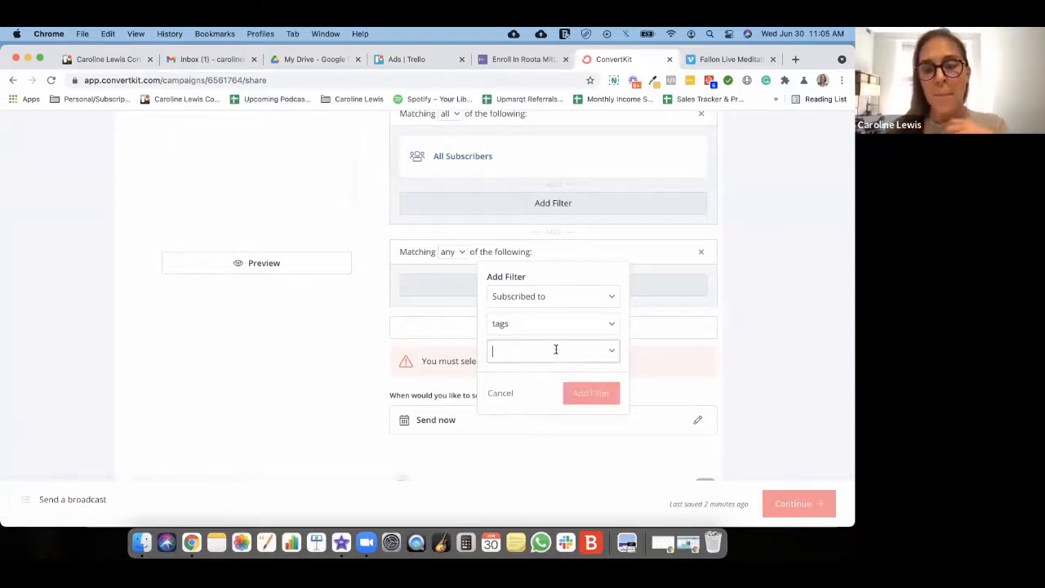
pyautogui.click(606, 353)
pyautogui.click(523, 377)
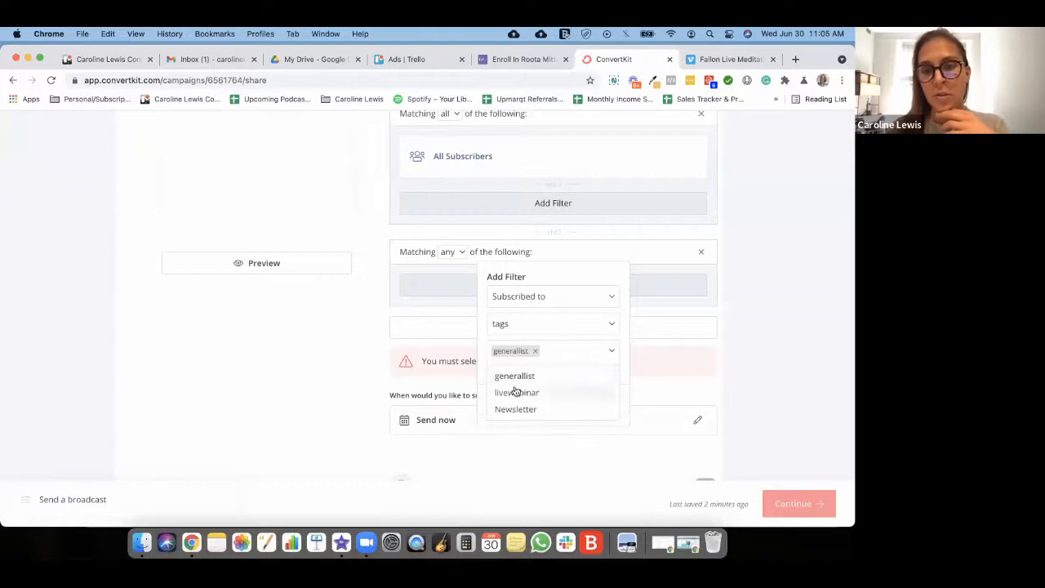
pyautogui.click(640, 291)
pyautogui.click(700, 251)
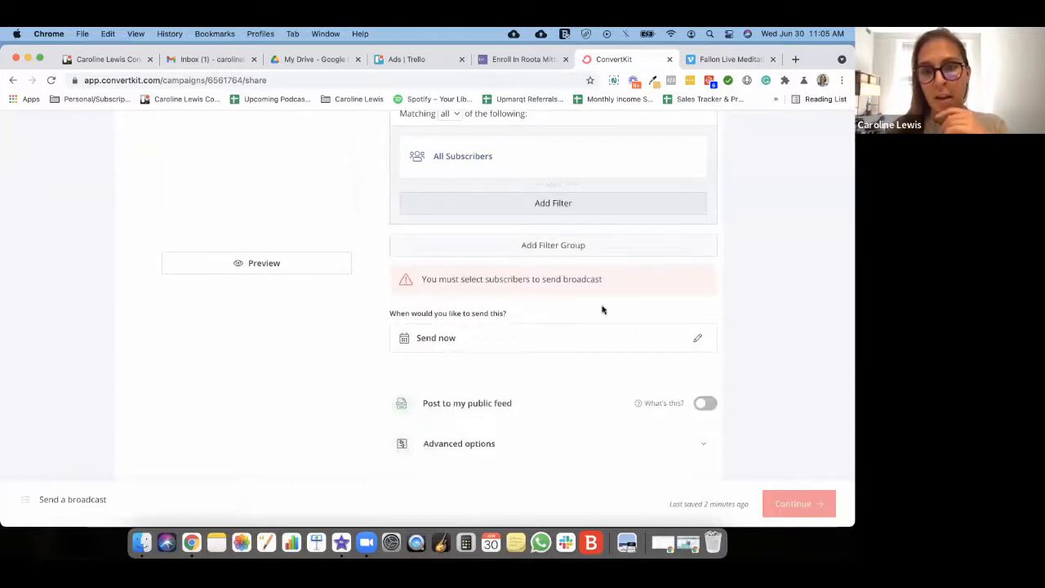
# Step: Add a second filter group and remove the All Subscribers filter from the first group
pyautogui.scroll(2, 603, 309)
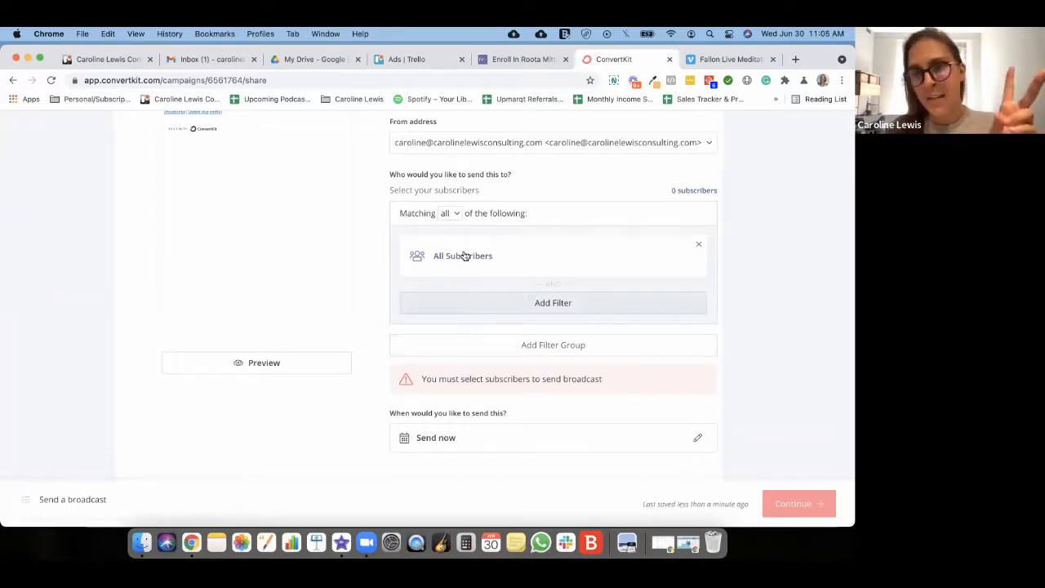
pyautogui.click(555, 347)
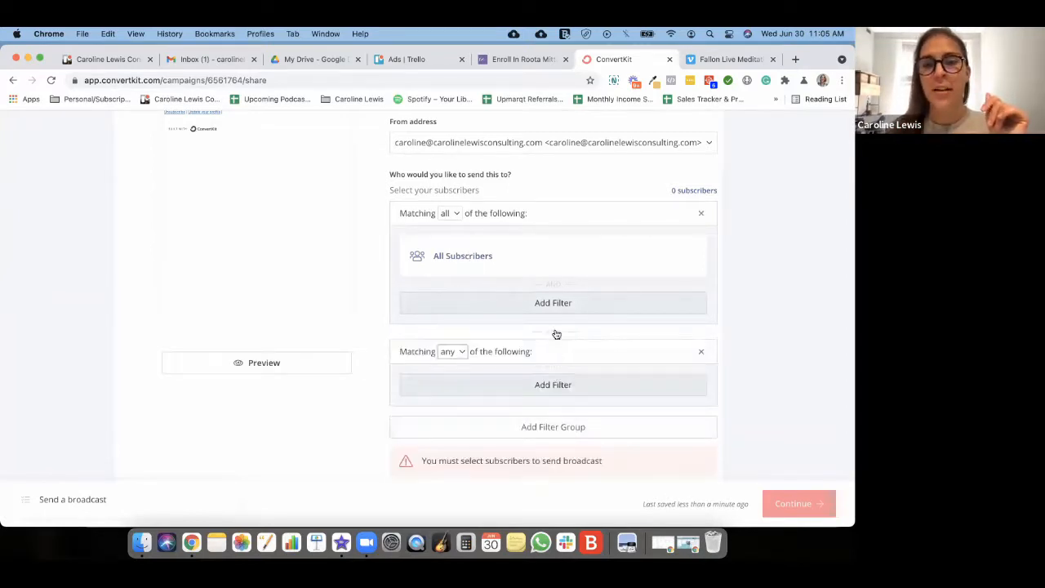
pyautogui.click(501, 256)
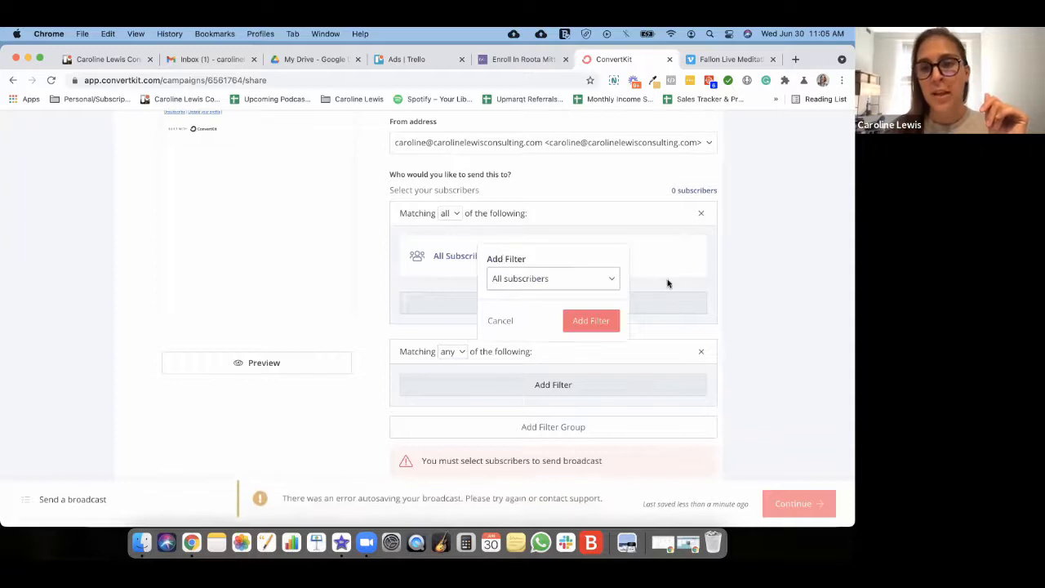
pyautogui.click(508, 321)
pyautogui.click(697, 245)
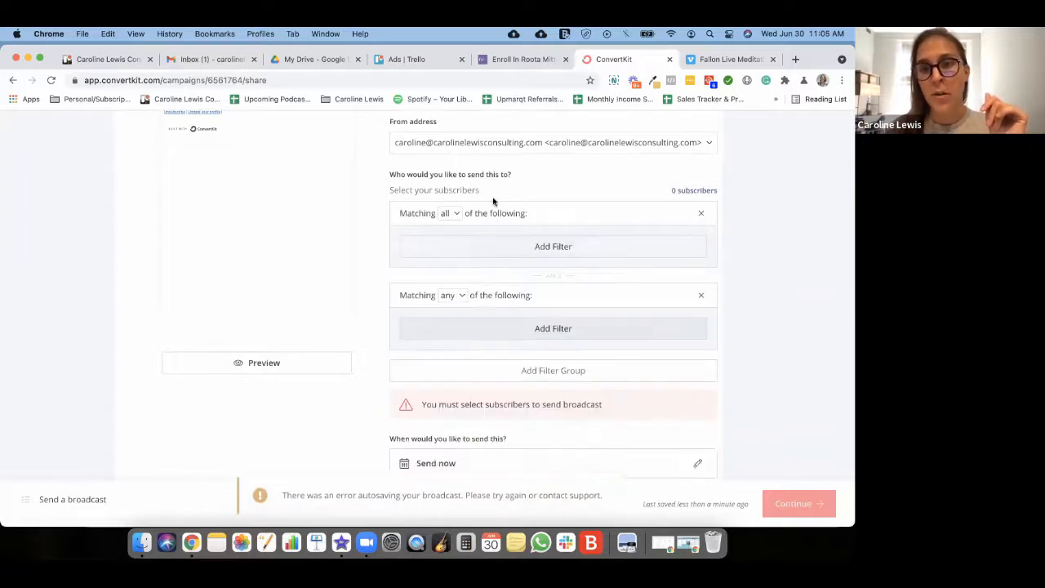
# Step: Add a filter to the first group for subscribers subscribed to the generallist tag
pyautogui.click(538, 245)
pyautogui.click(528, 258)
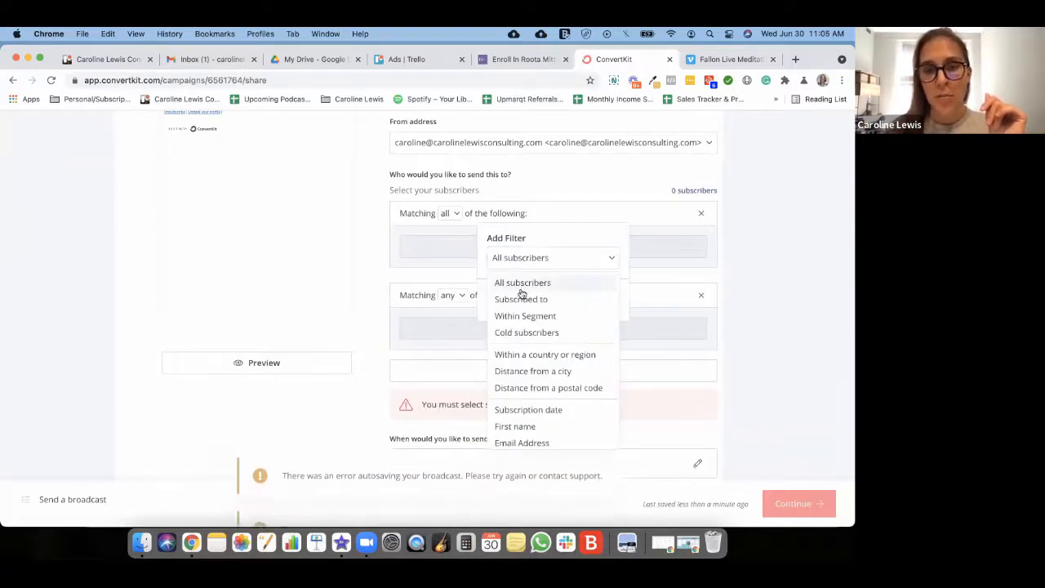
pyautogui.click(518, 297)
pyautogui.click(520, 285)
pyautogui.click(504, 343)
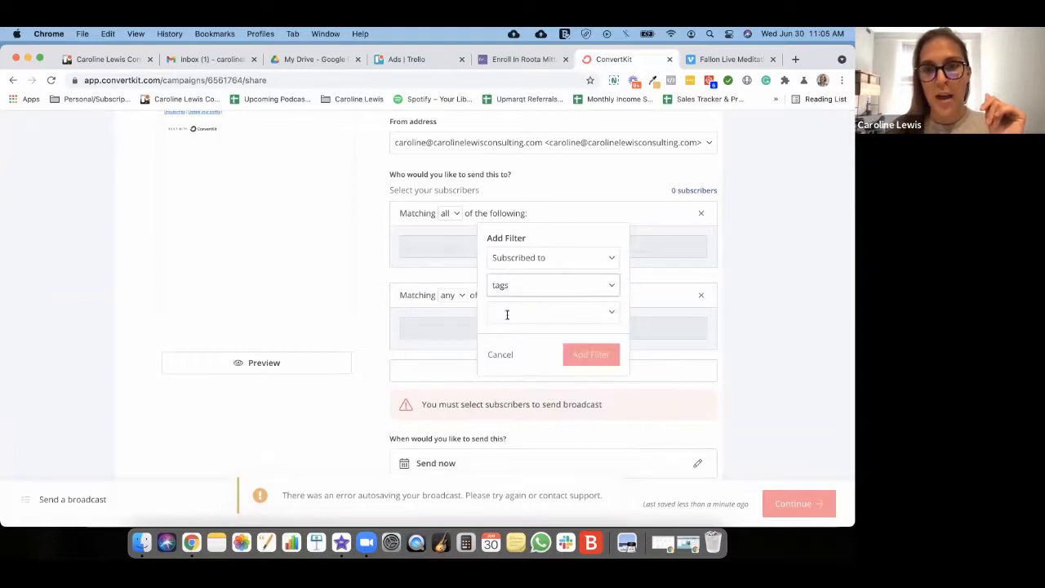
pyautogui.click(611, 319)
pyautogui.click(516, 336)
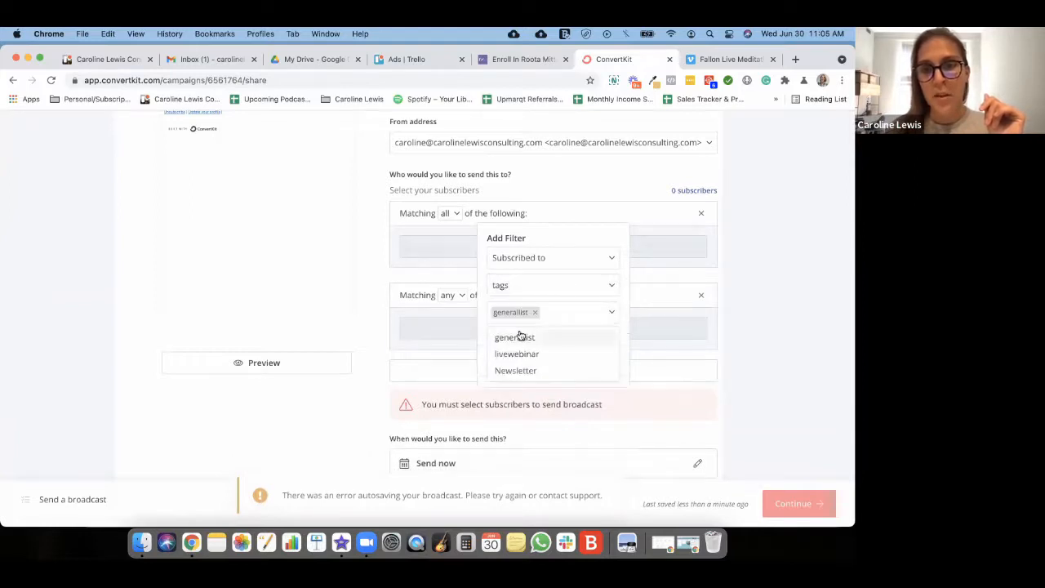
pyautogui.click(612, 312)
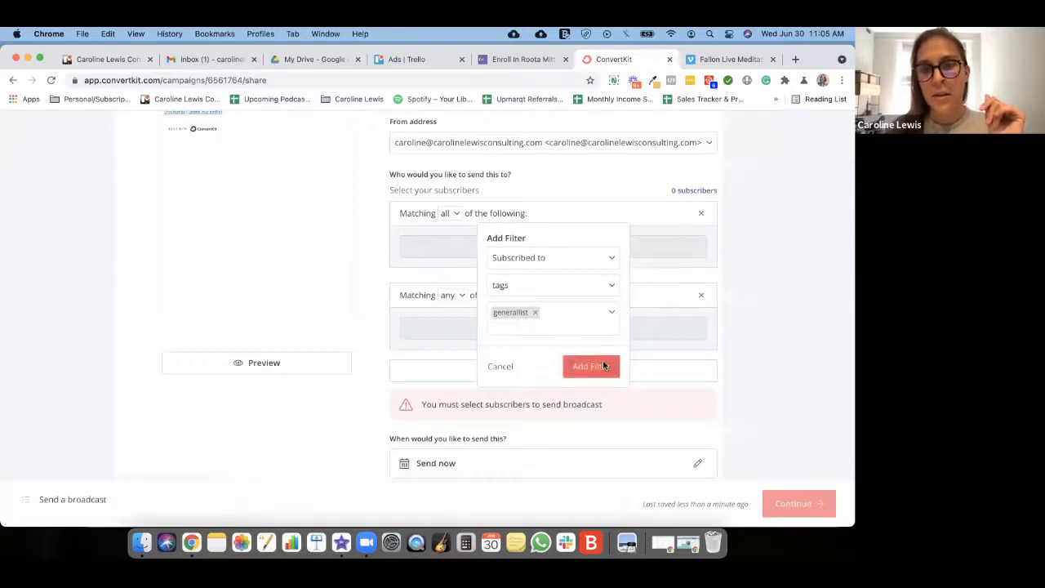
pyautogui.click(603, 365)
# Step: Add a filter to the second group for subscribers subscribed to the form "Mills form"
pyautogui.click(537, 380)
pyautogui.scroll(-1, 546, 360)
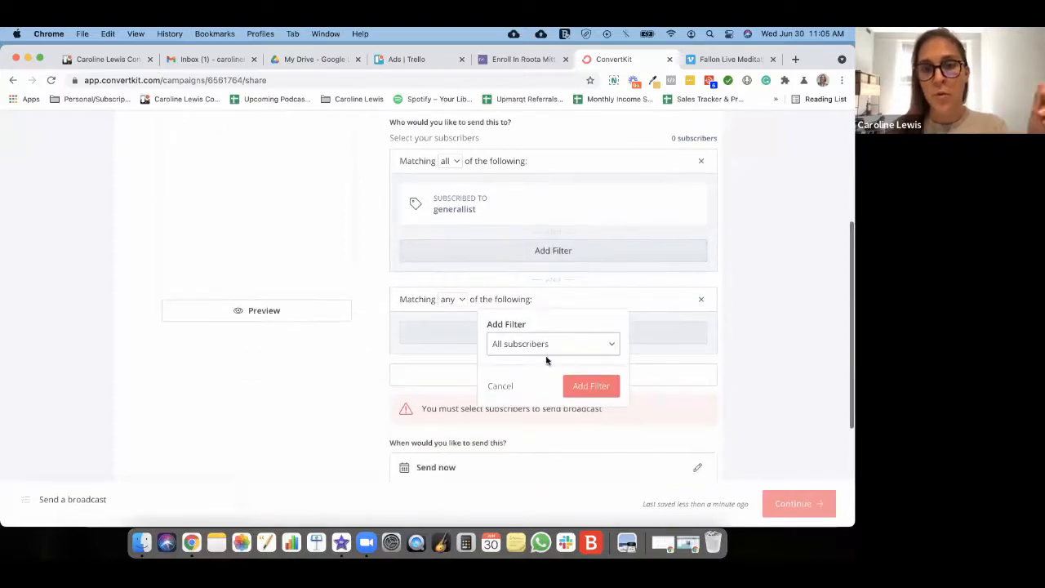
pyautogui.click(528, 343)
pyautogui.click(536, 377)
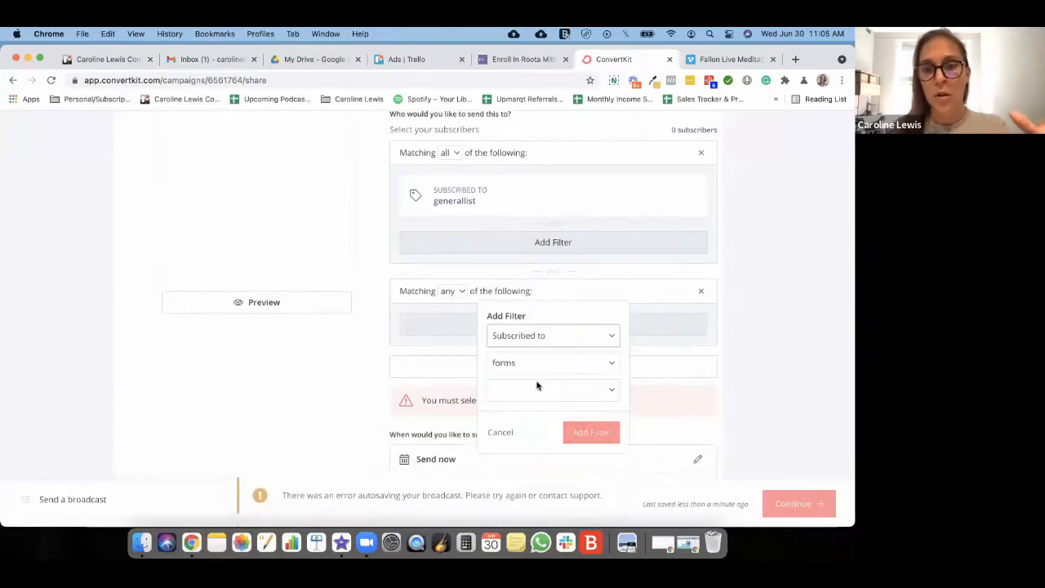
pyautogui.click(562, 362)
pyautogui.click(539, 388)
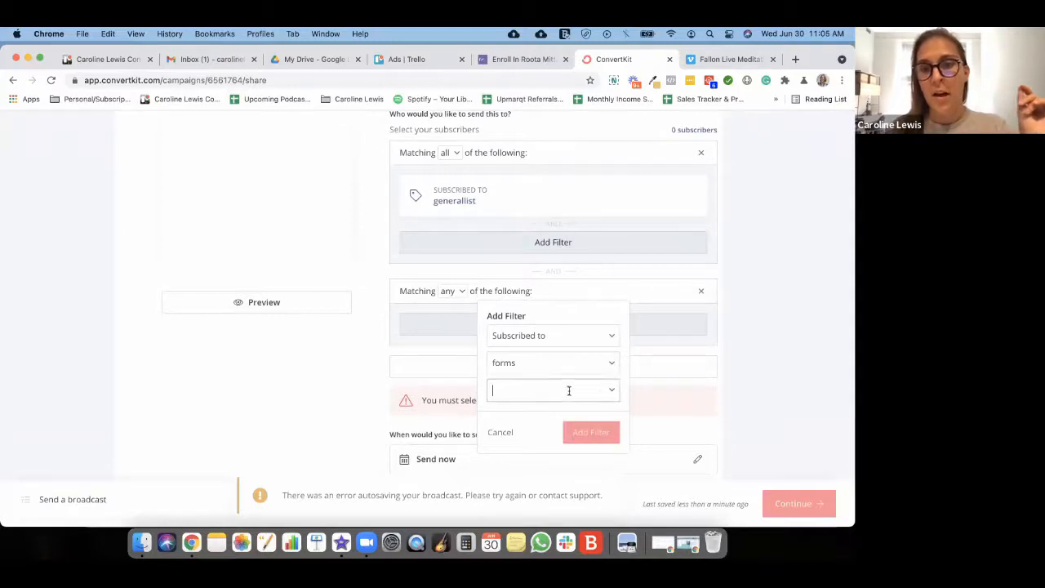
pyautogui.click(601, 393)
pyautogui.click(558, 432)
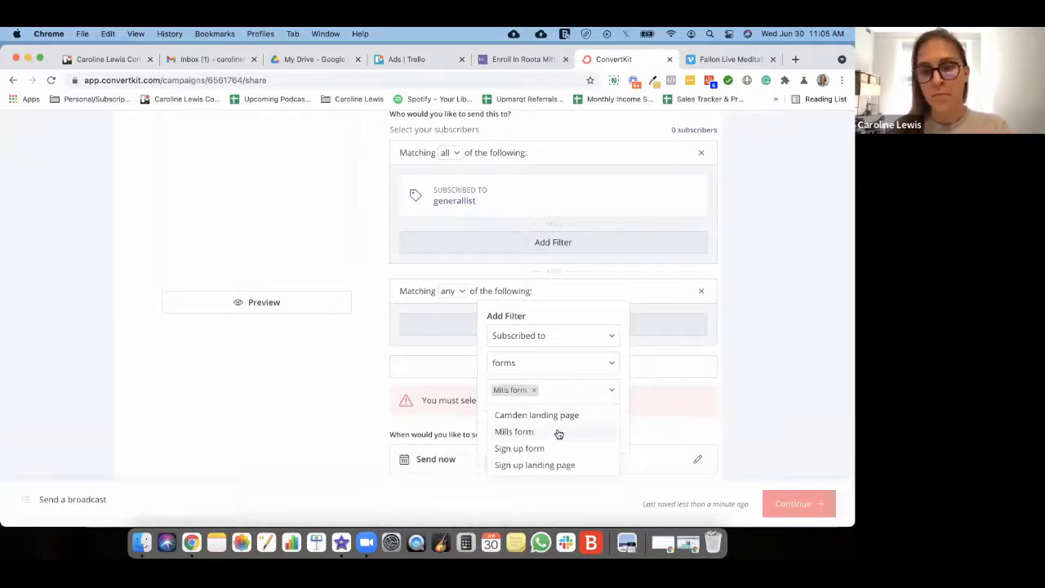
pyautogui.click(628, 378)
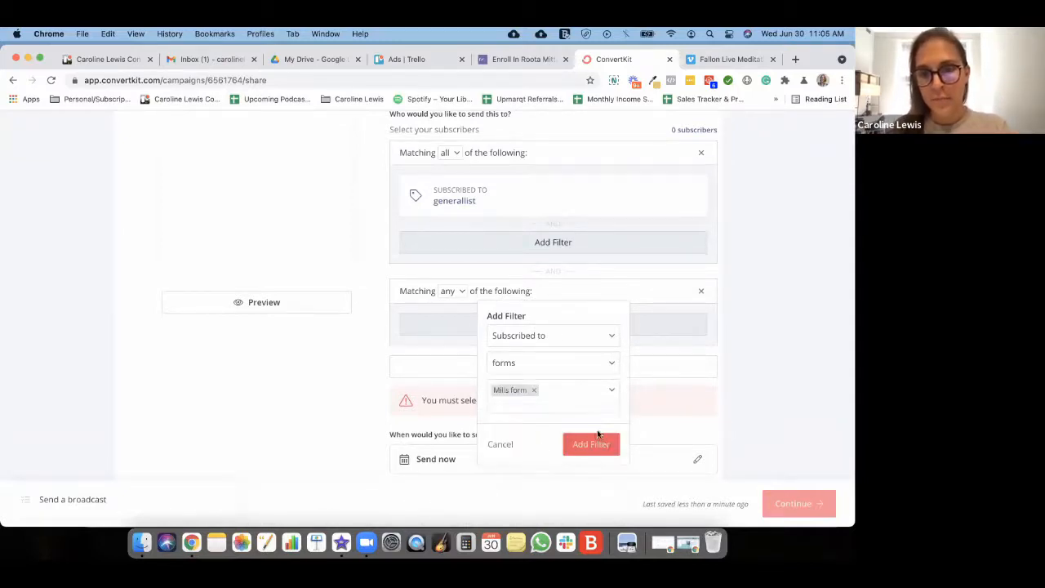
pyautogui.click(598, 434)
# Step: View the broadcast's send date and time choices, keeping "Send now", and the explanation of posting to the public feed
pyautogui.scroll(-3, 469, 308)
pyautogui.scroll(10, 490, 354)
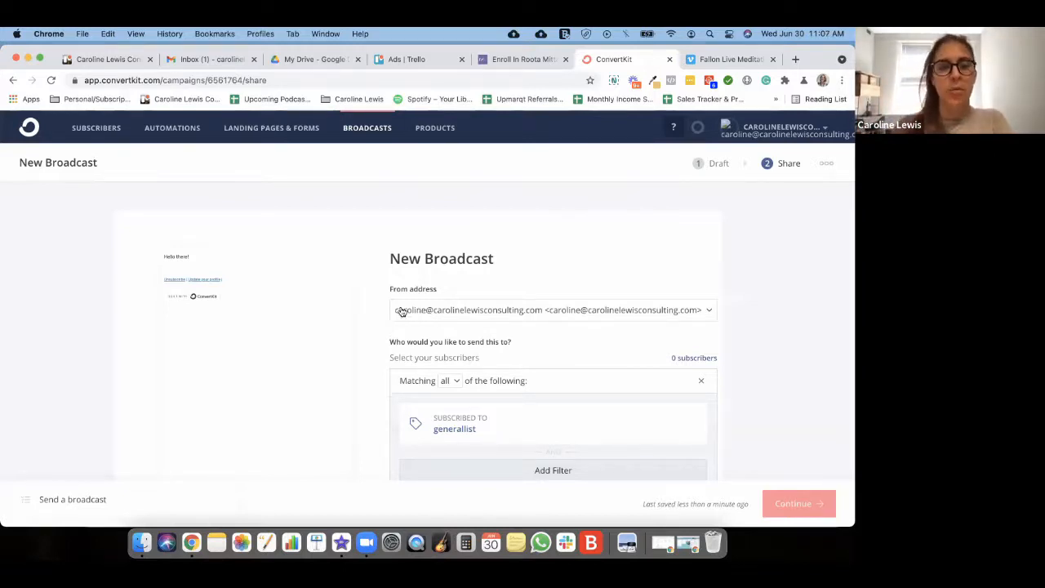
pyautogui.scroll(-10, 401, 311)
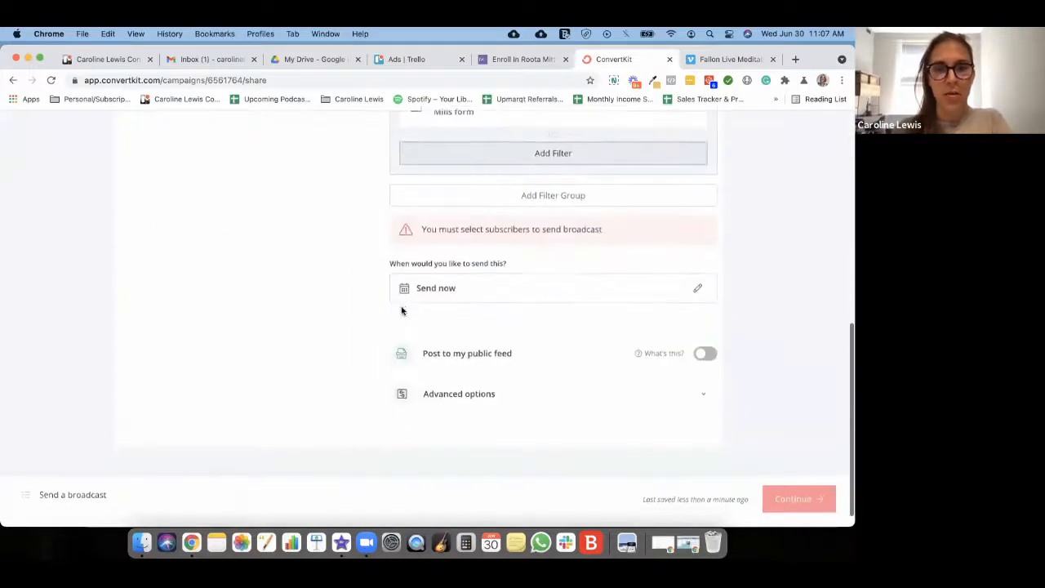
pyautogui.click(696, 290)
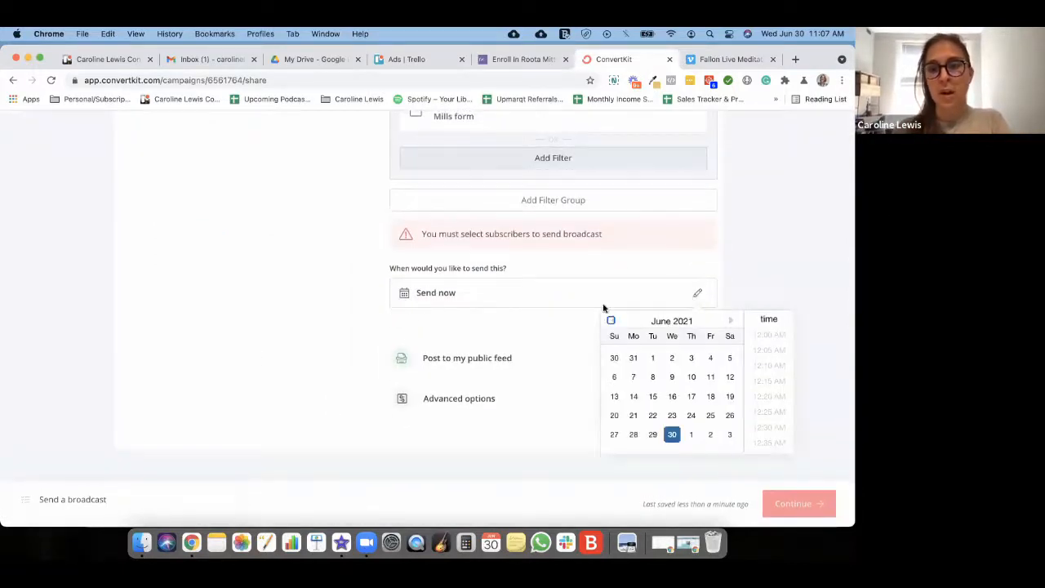
pyautogui.click(458, 336)
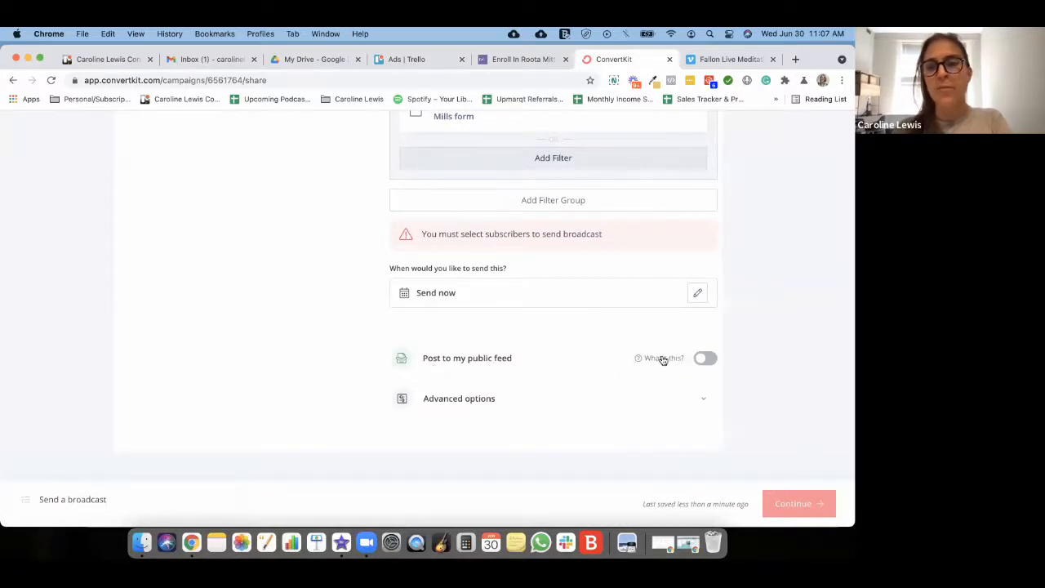
pyautogui.moveTo(661, 358)
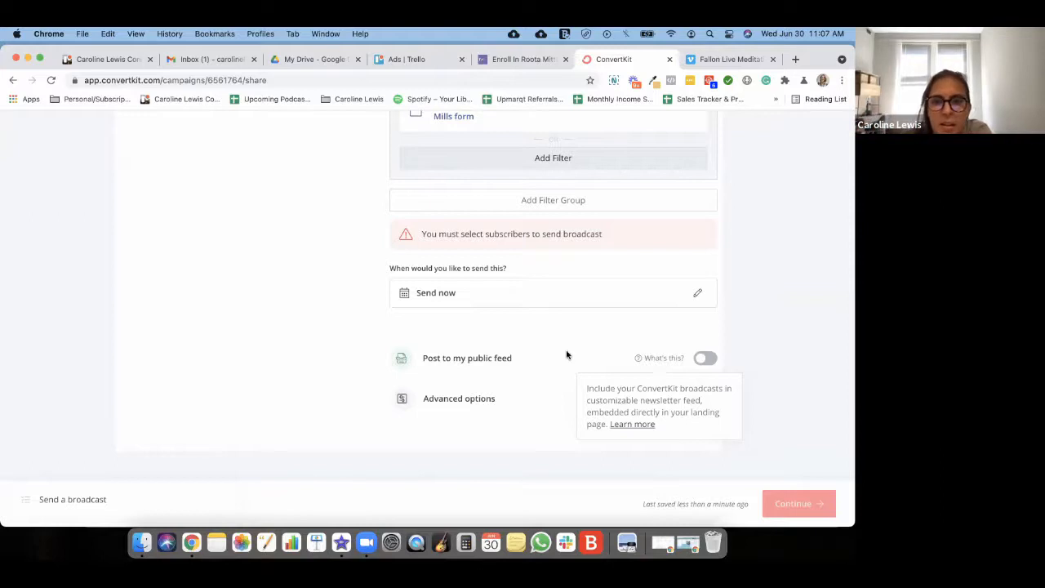
# Step: Expand the advanced options and look at the Preview Text and Internal note fields, leaving both empty
pyautogui.click(693, 407)
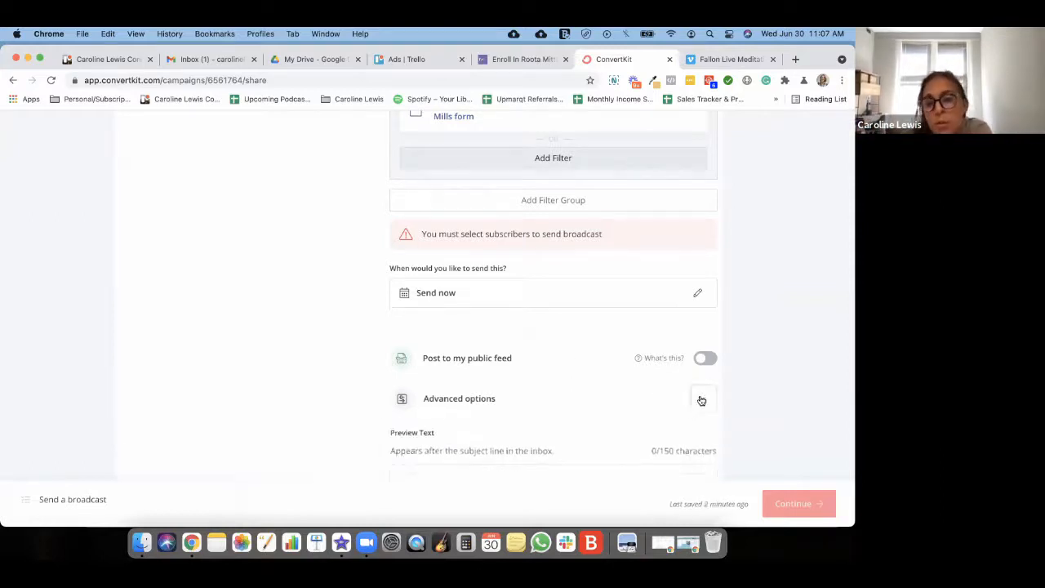
pyautogui.scroll(-4, 566, 381)
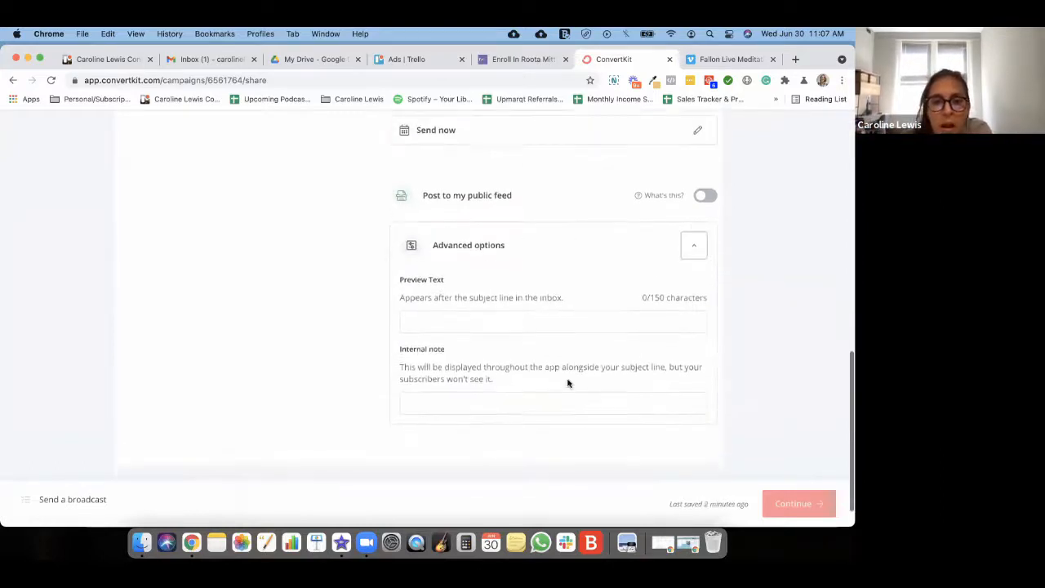
pyautogui.click(429, 325)
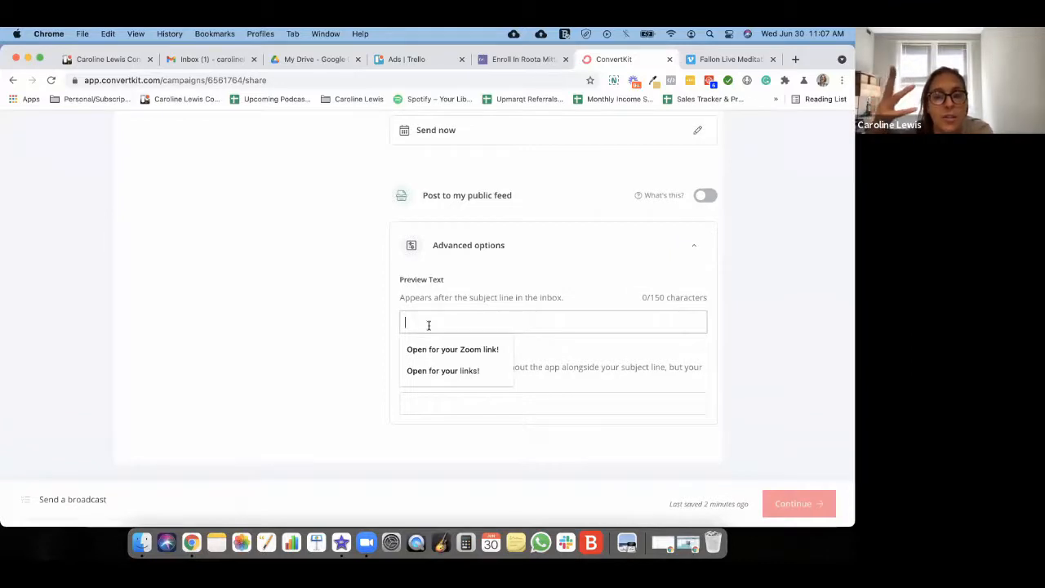
pyautogui.click(365, 328)
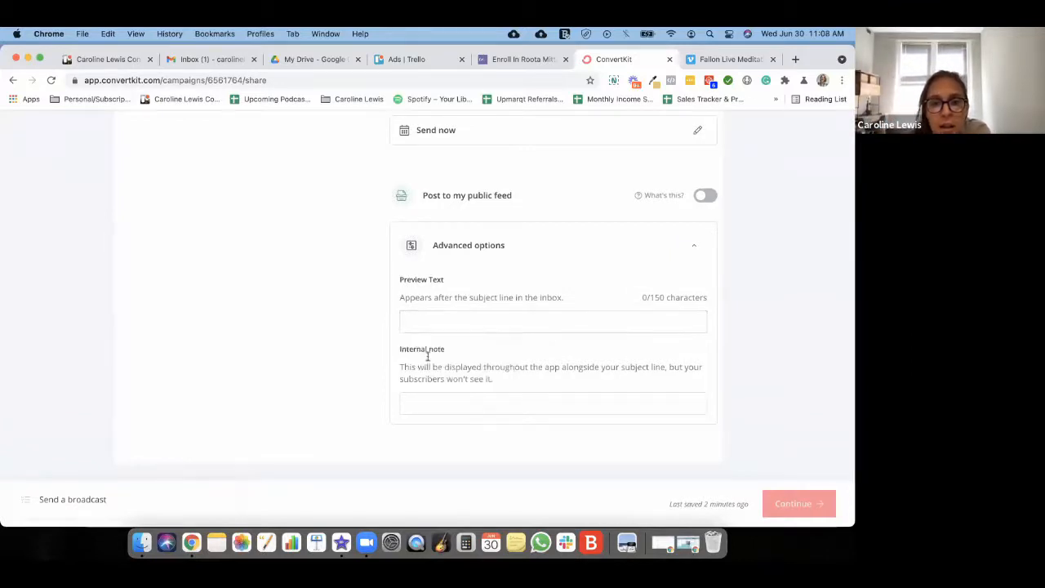
# Step: Examine the Internal note field without filling it in, and collapse the broadcast's advanced options
pyautogui.scroll(-1, 420, 384)
pyautogui.click(420, 390)
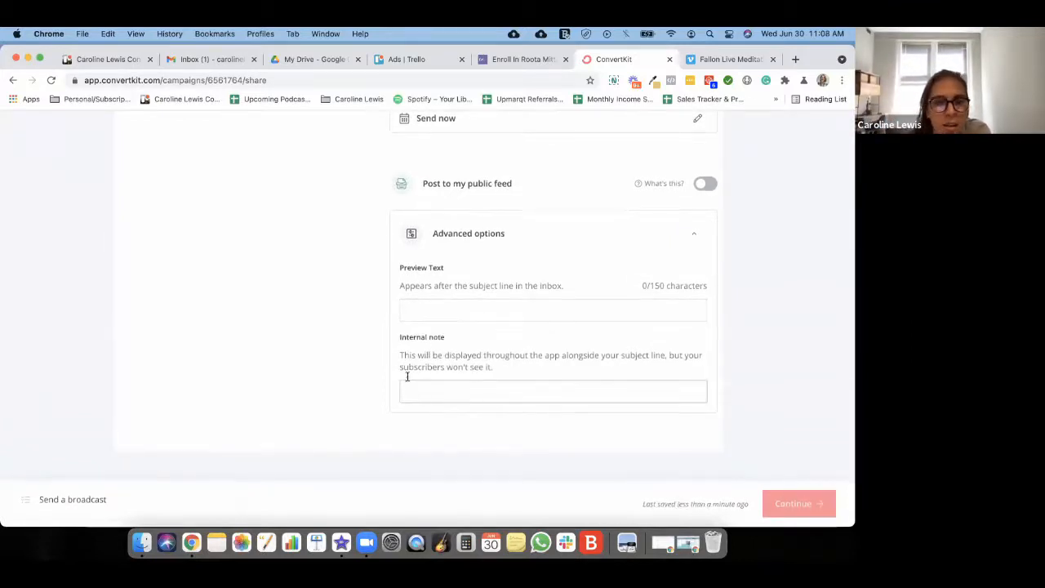
pyautogui.scroll(1, 413, 382)
pyautogui.scroll(2, 413, 382)
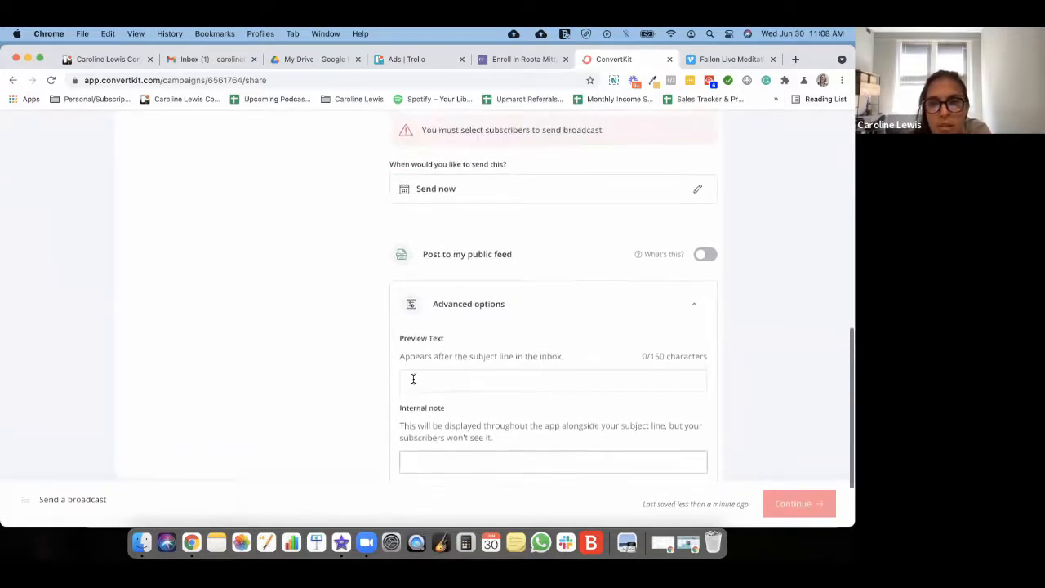
pyautogui.click(694, 306)
# Step: Delete the new draft broadcast and confirm its removal
pyautogui.scroll(5, 643, 392)
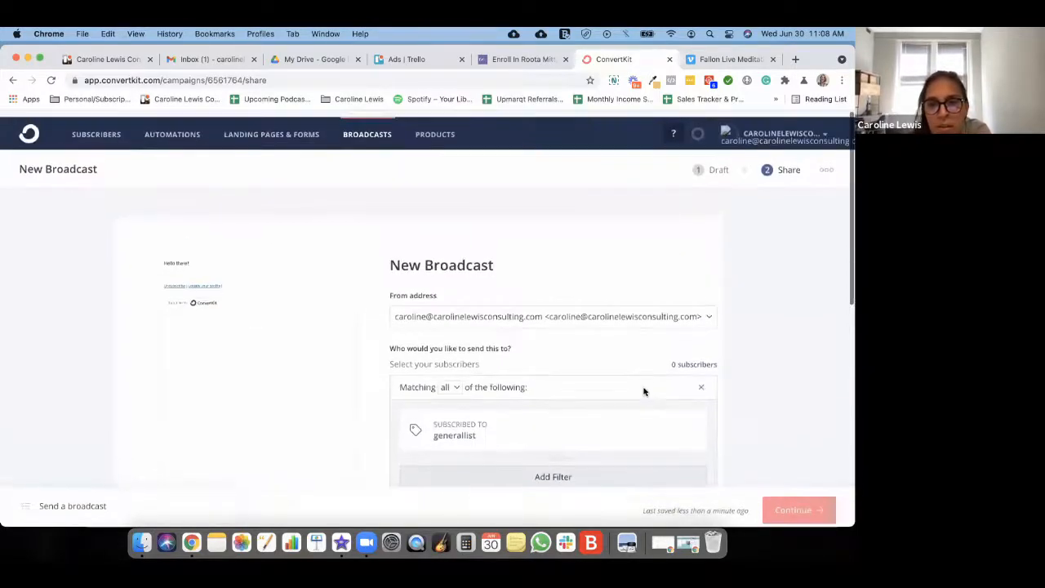
pyautogui.click(827, 163)
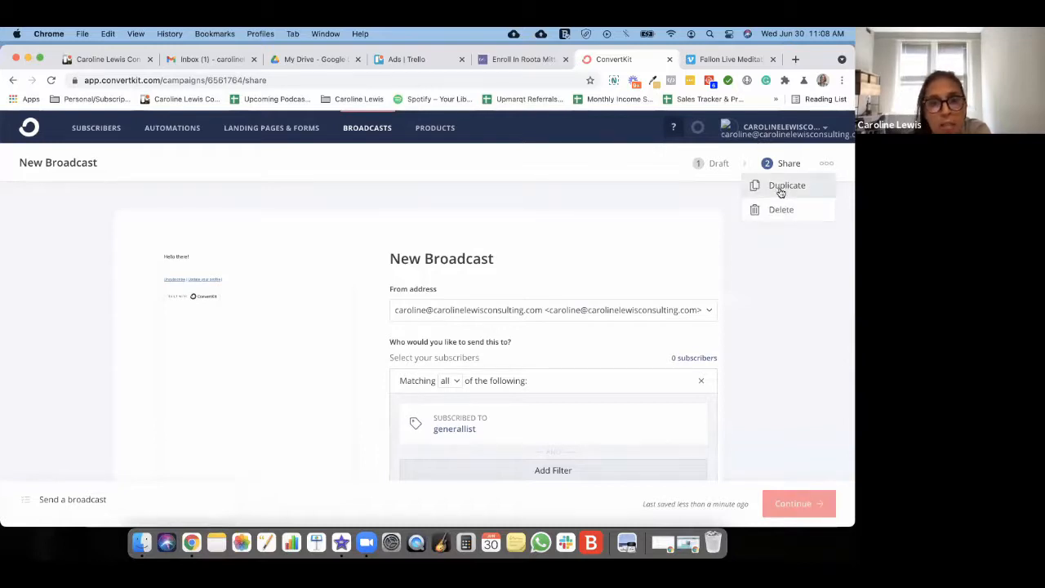
pyautogui.click(760, 210)
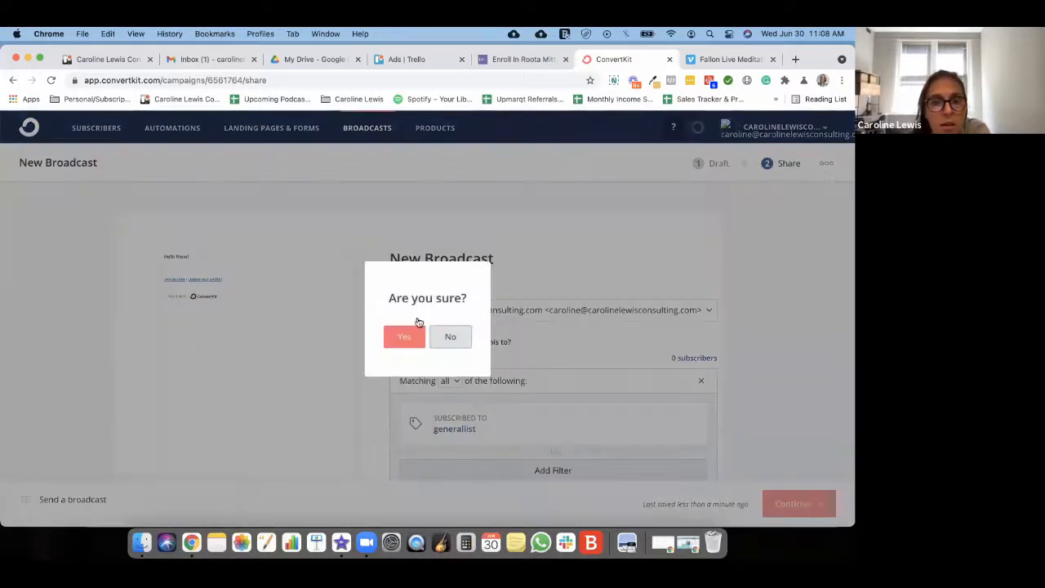
pyautogui.click(409, 338)
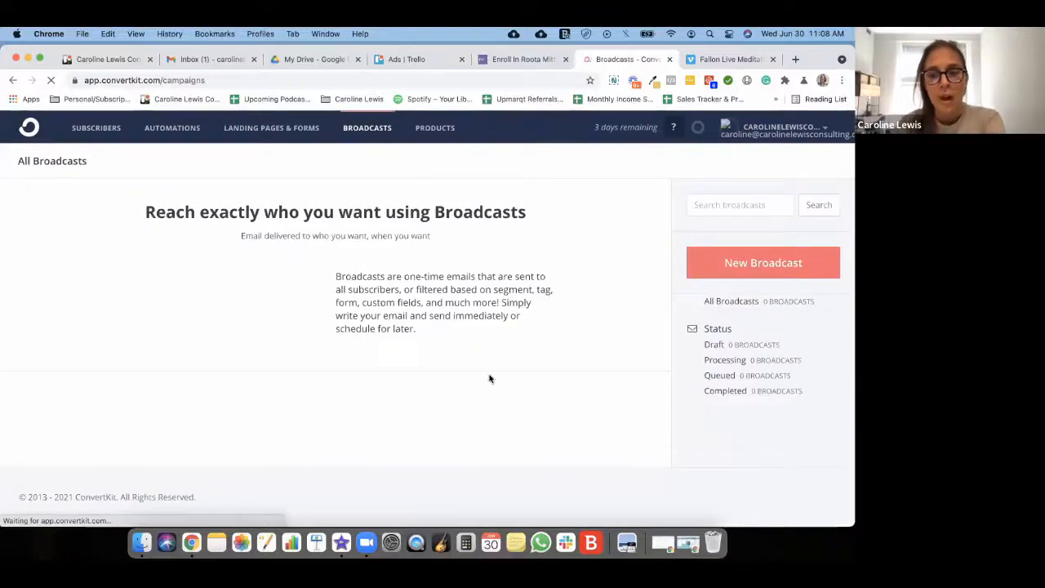